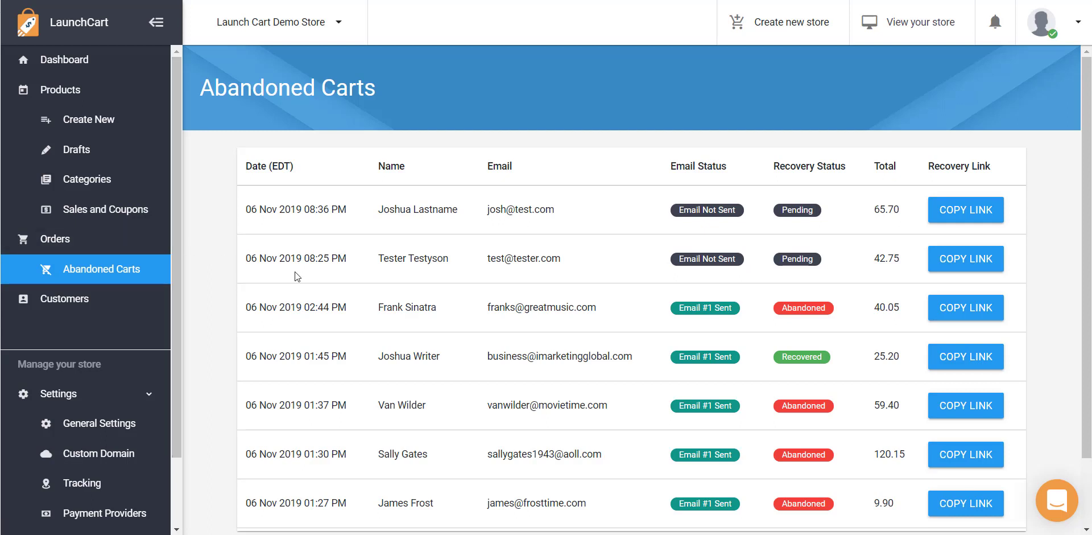
Open the store's abandoned cart email settings and review the available send delays for the 1st email
drag(179, 217, 176, 315)
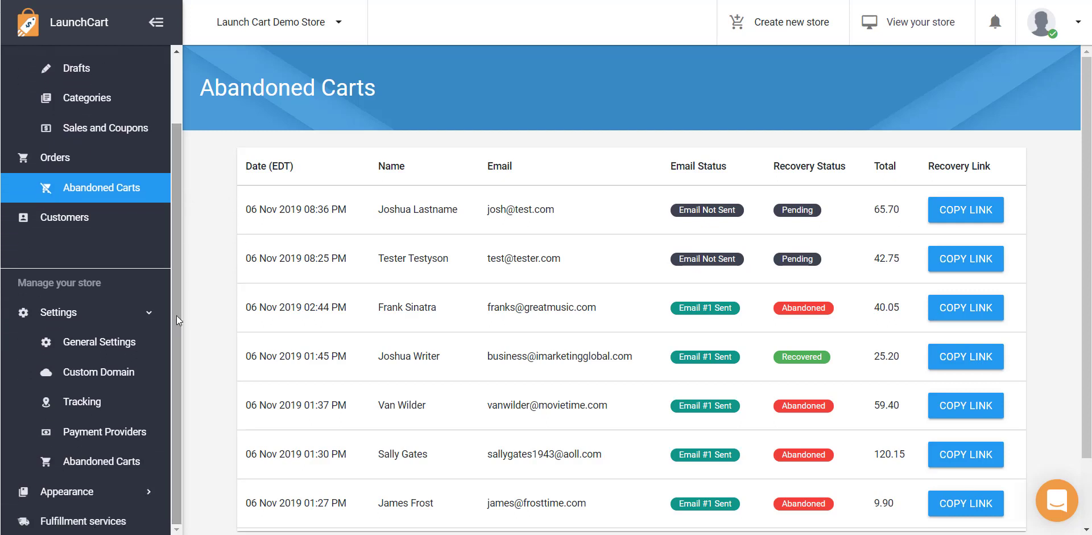
click(103, 462)
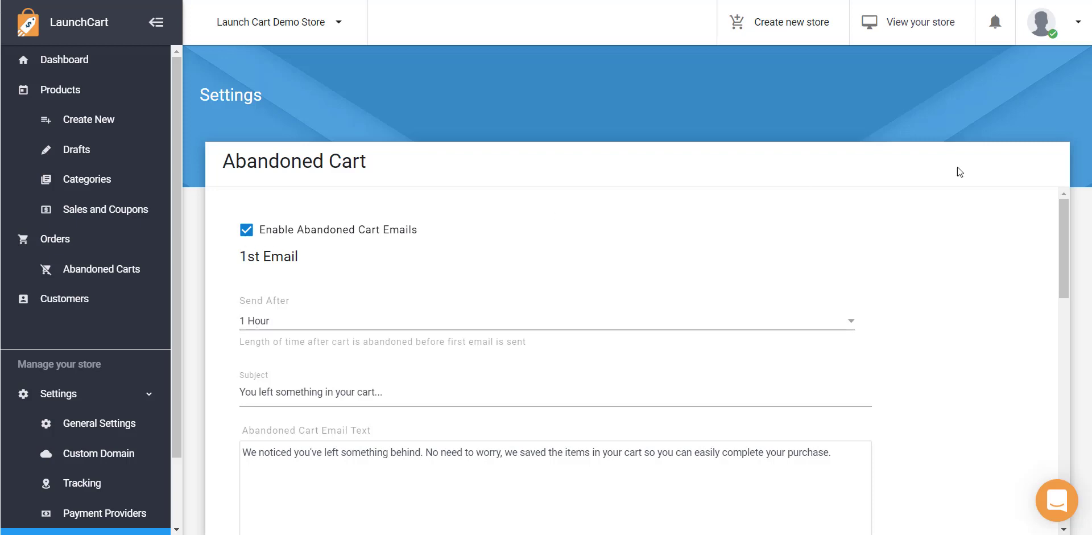
drag(1067, 221, 1065, 243)
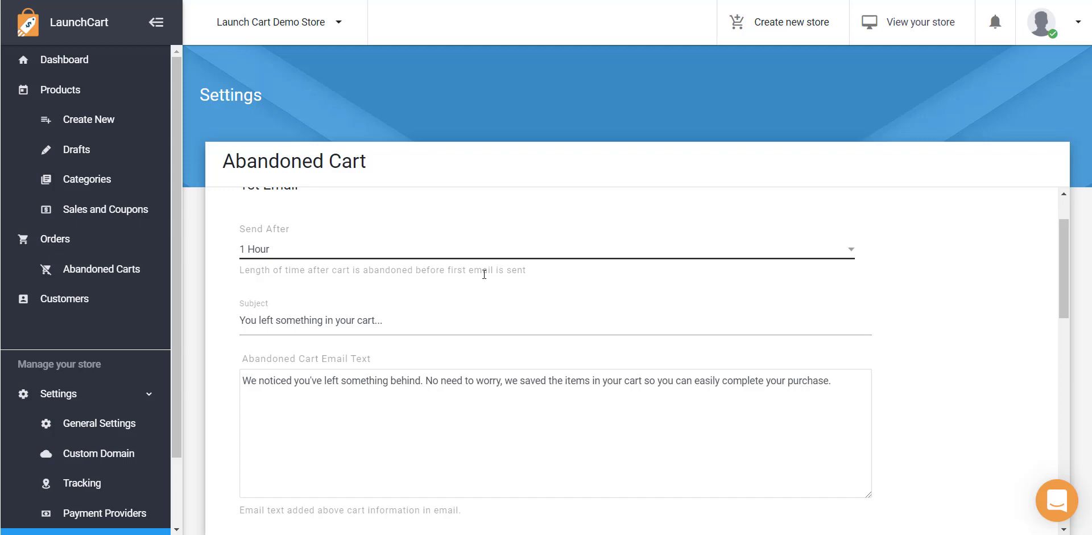
scroll(449, 307, up, 1)
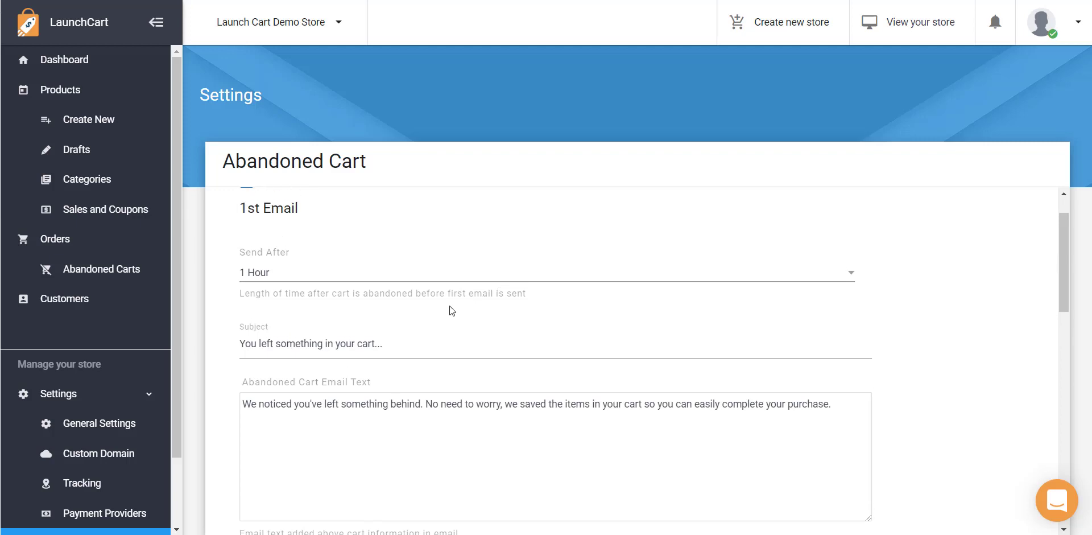
click(288, 274)
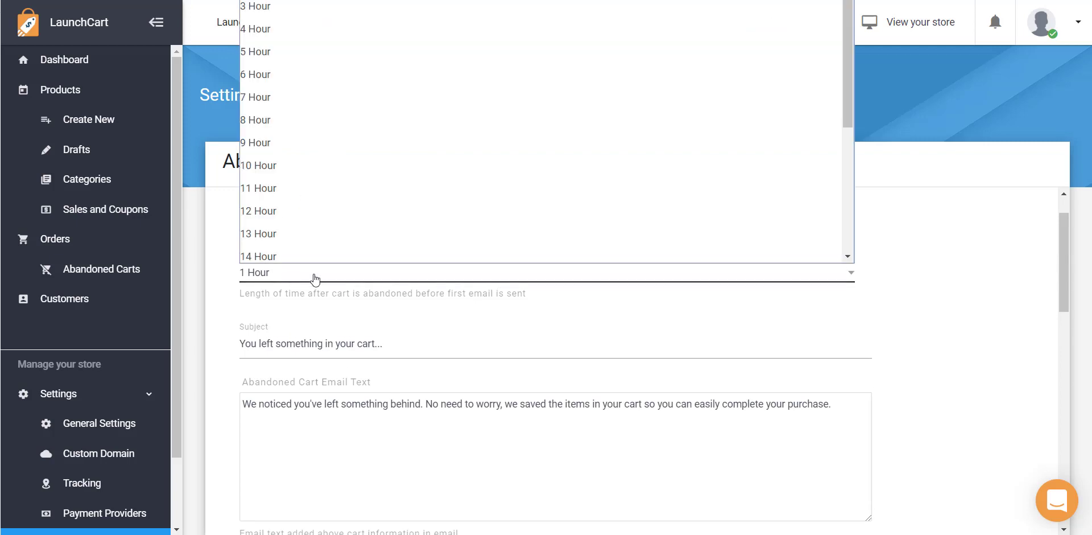
click(231, 257)
Review the 1st email's text and the 2nd and 3rd emails' settings, including the available send delays for the 3rd
scroll(229, 255, down, 1)
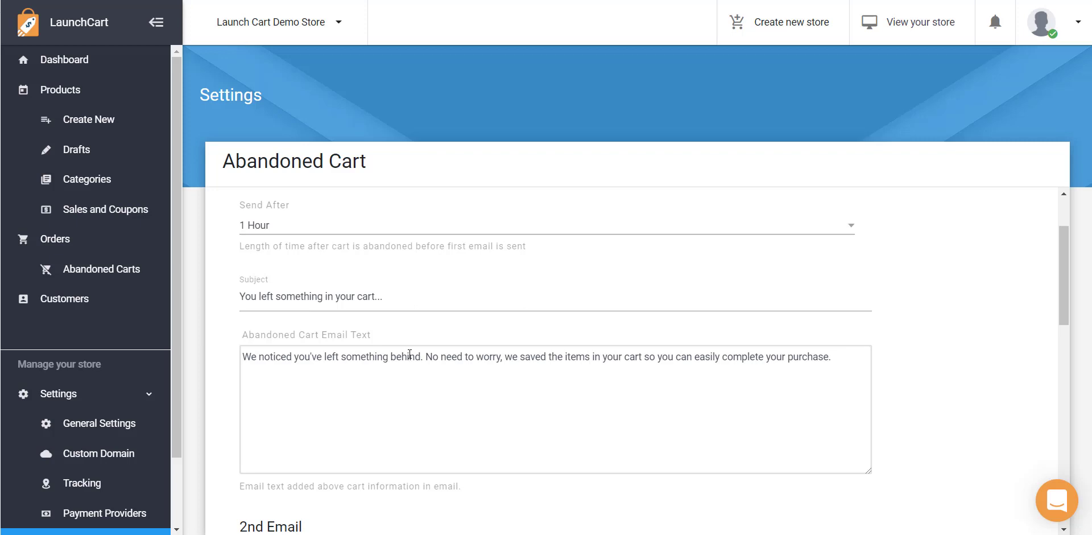
scroll(410, 353, down, 3)
scroll(415, 351, down, 1)
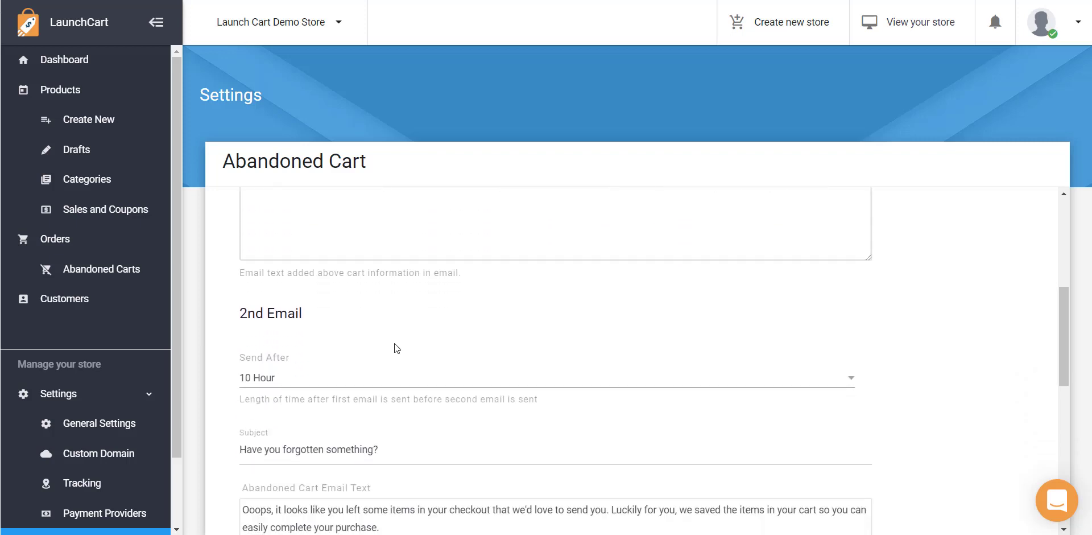
scroll(292, 321, down, 2)
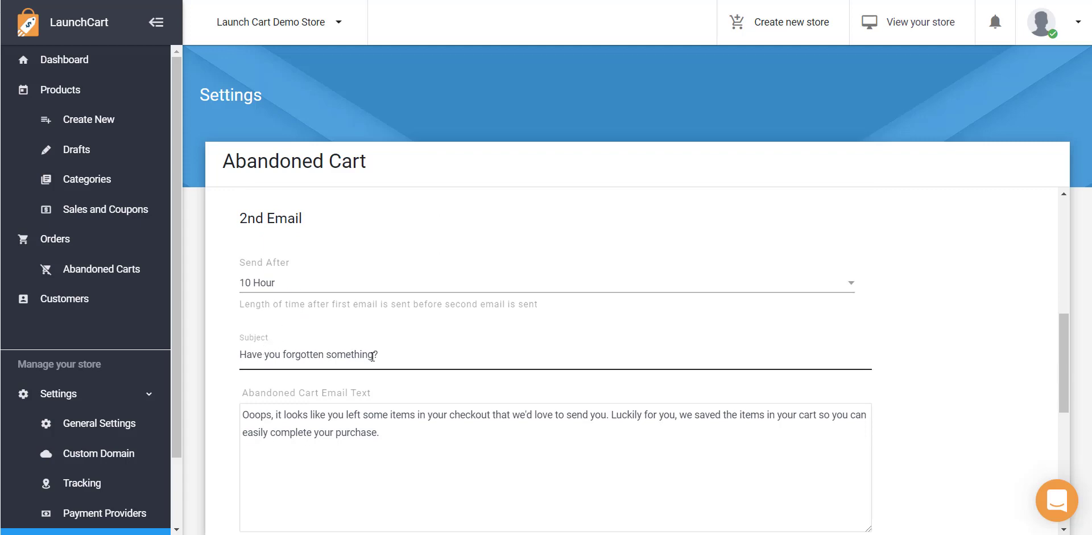
drag(1062, 336, 1054, 405)
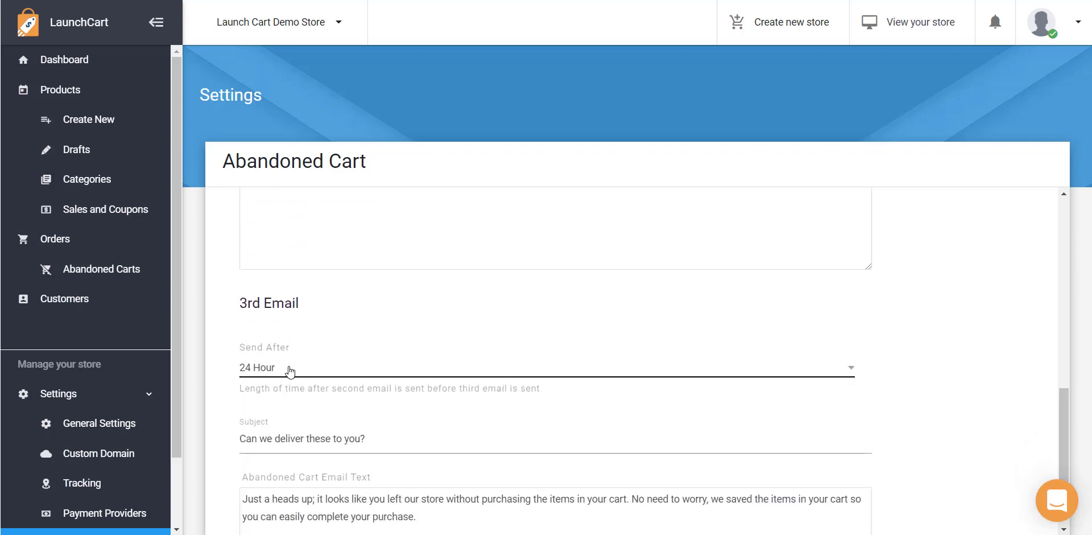
click(290, 371)
scroll(292, 162, up, 3)
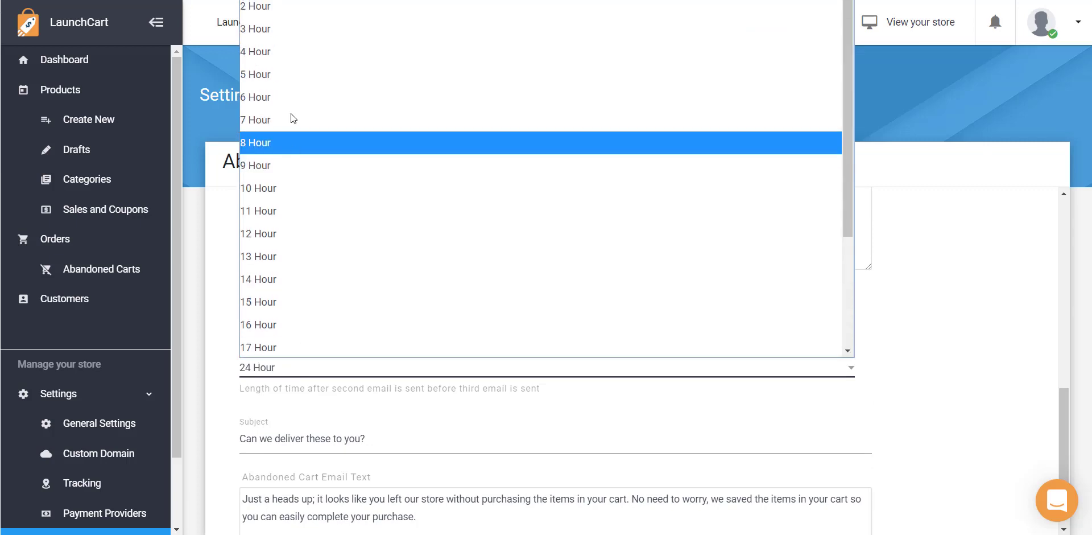
scroll(308, 227, down, 2)
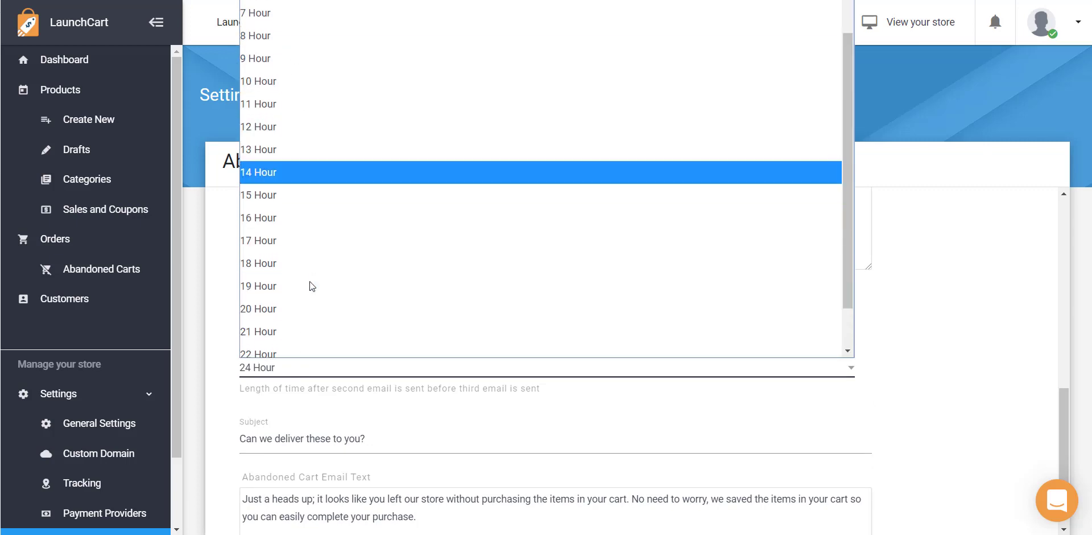
scroll(310, 286, down, 1)
click(224, 346)
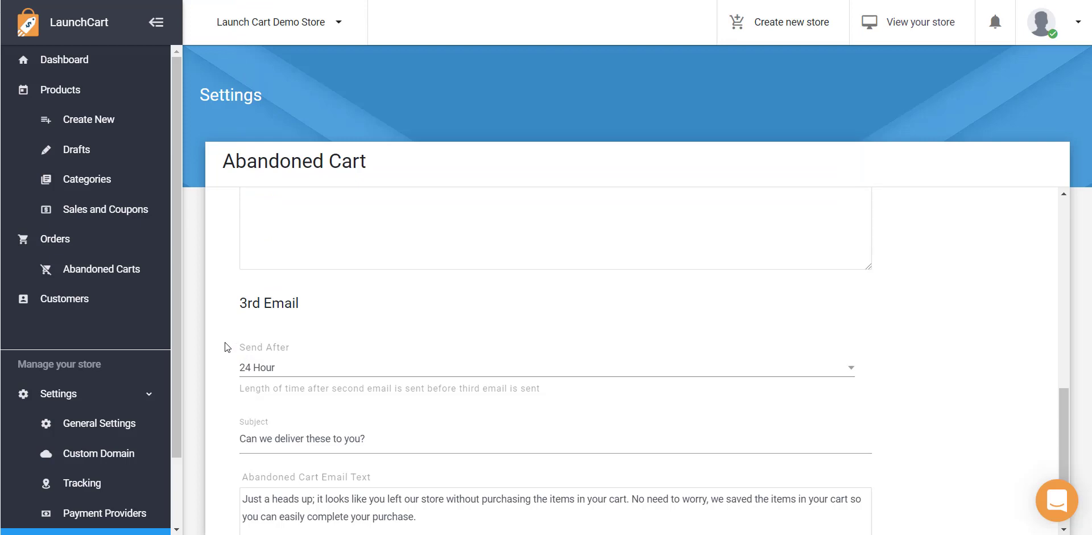
scroll(376, 343, down, 2)
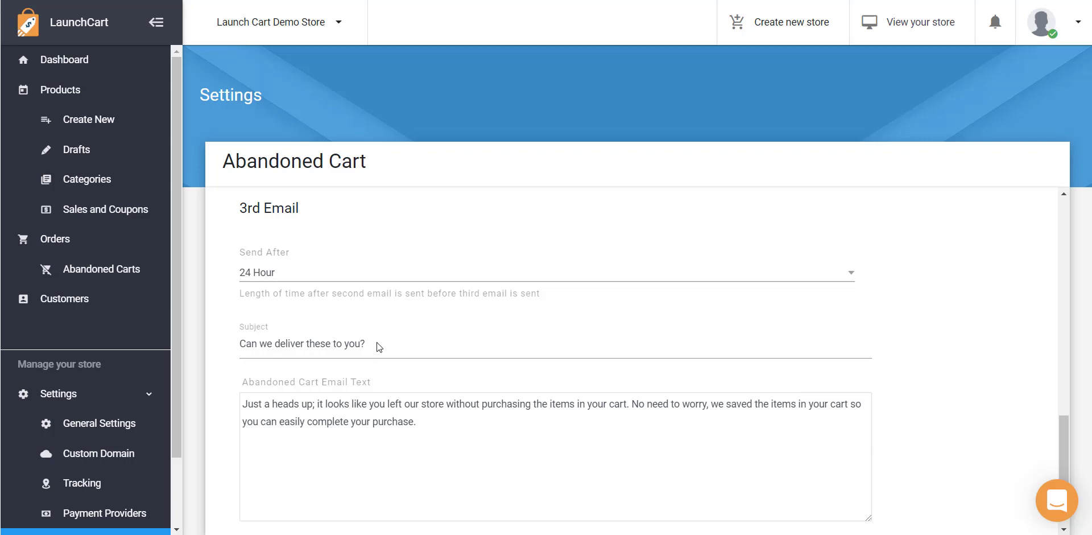
Open the Abandoned Carts list and examine the email statuses and the explanations of the recovery statuses
click(119, 274)
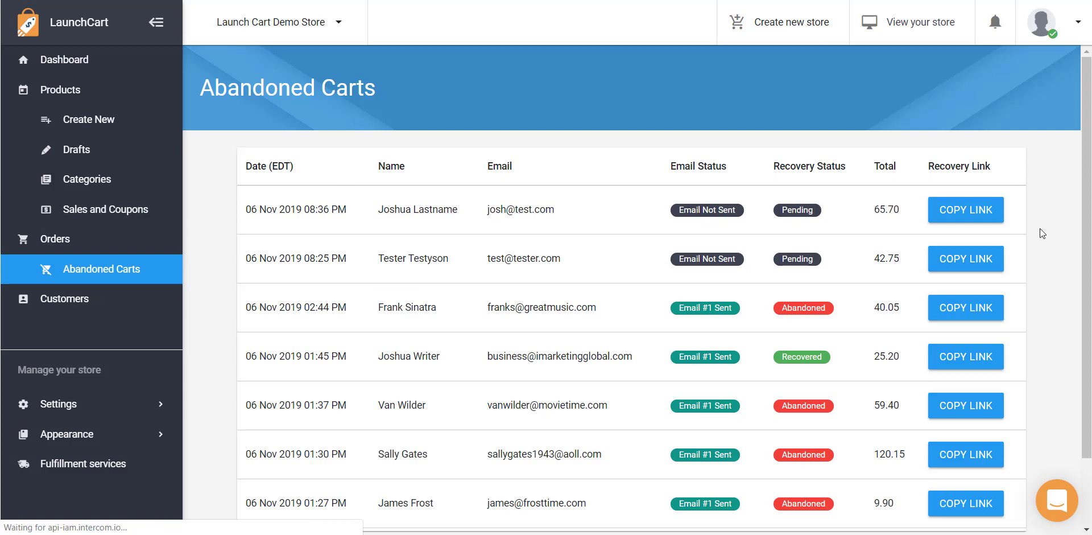
scroll(1040, 234, down, 1)
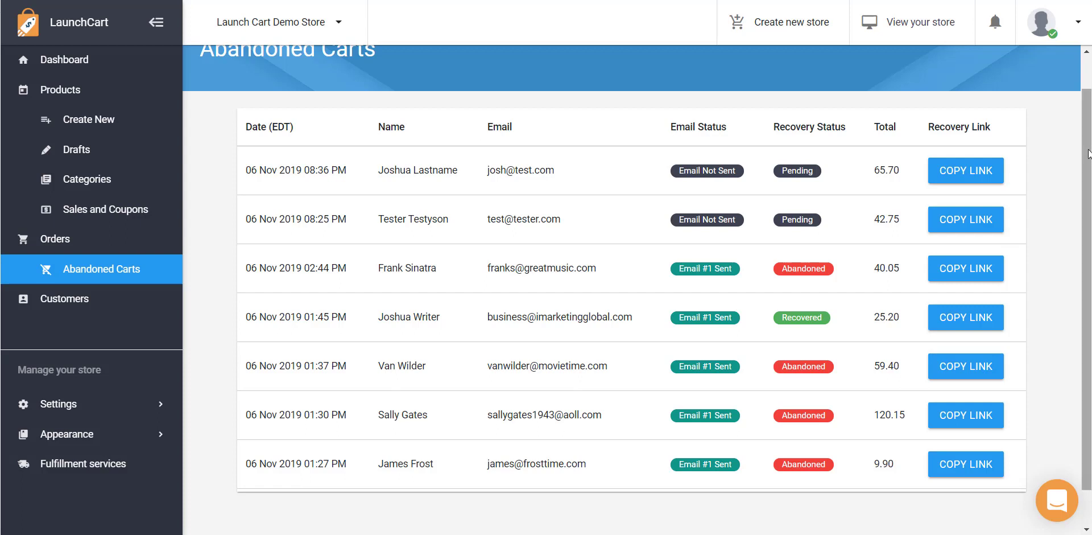
drag(1090, 154, 1091, 147)
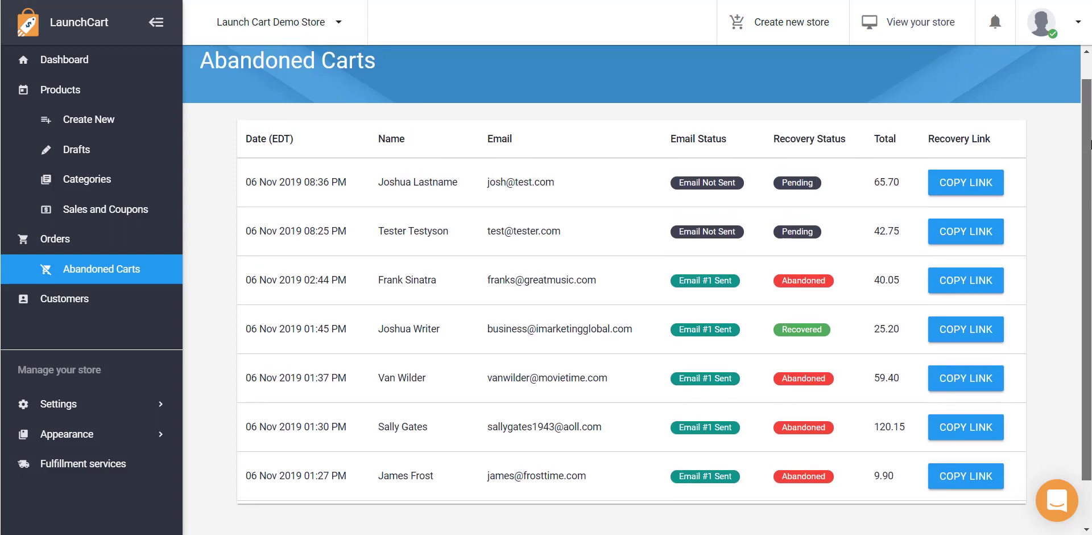
scroll(1091, 145, down, 1)
mouse_move(798, 169)
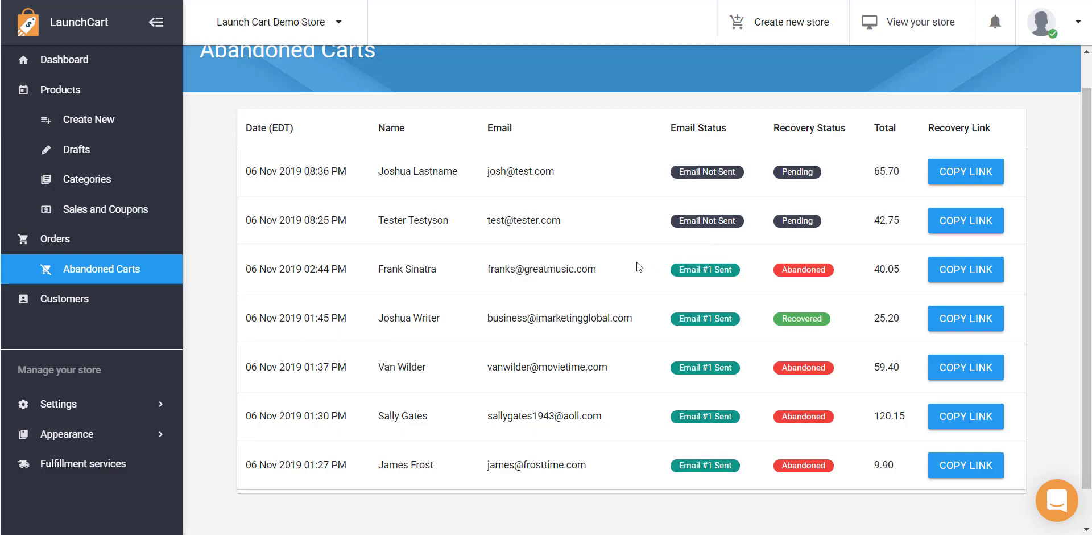
mouse_move(716, 275)
mouse_move(822, 228)
mouse_move(678, 274)
mouse_move(819, 265)
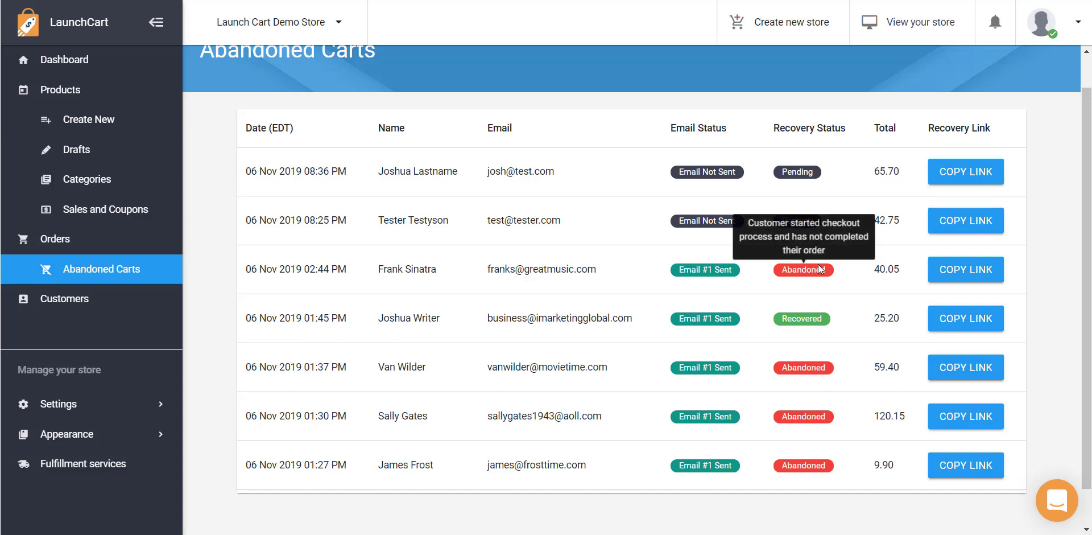
mouse_move(812, 318)
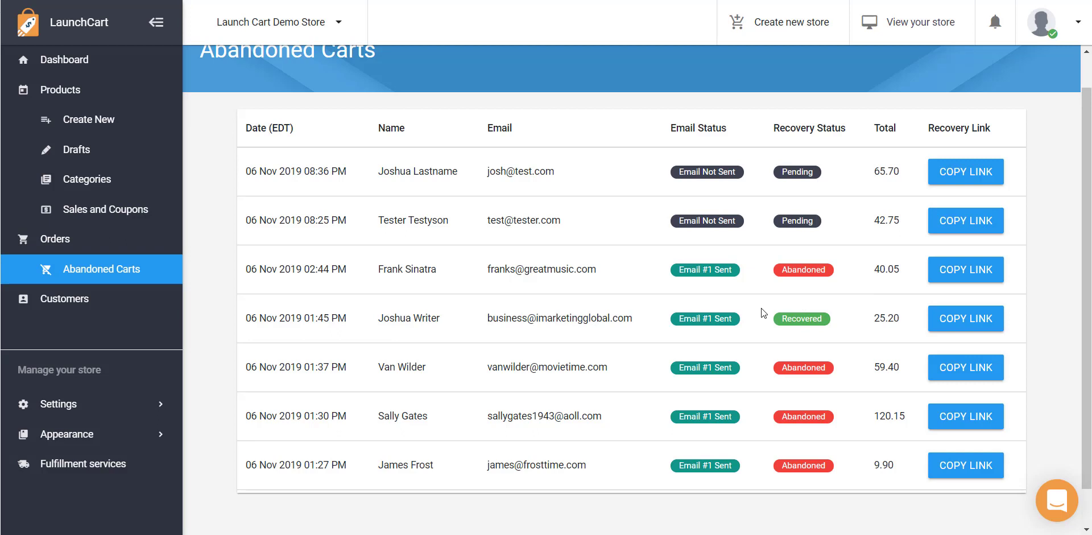
Copy the recovery link of the most recent abandoned cart in the list
mouse_move(885, 159)
click(964, 180)
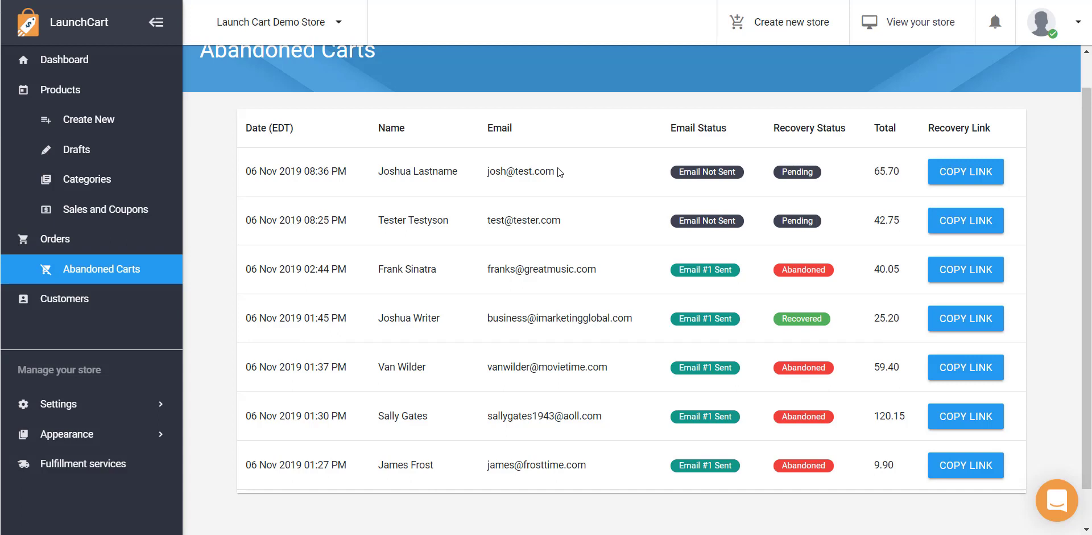
click(958, 178)
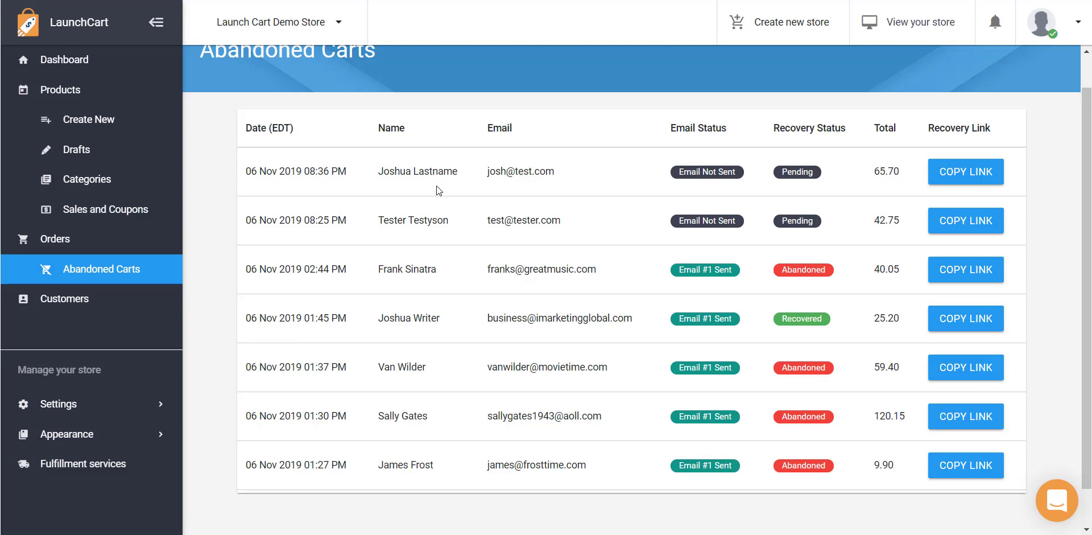
View the storefront and add the white, One Size Backpack from the shop to the cart
click(912, 26)
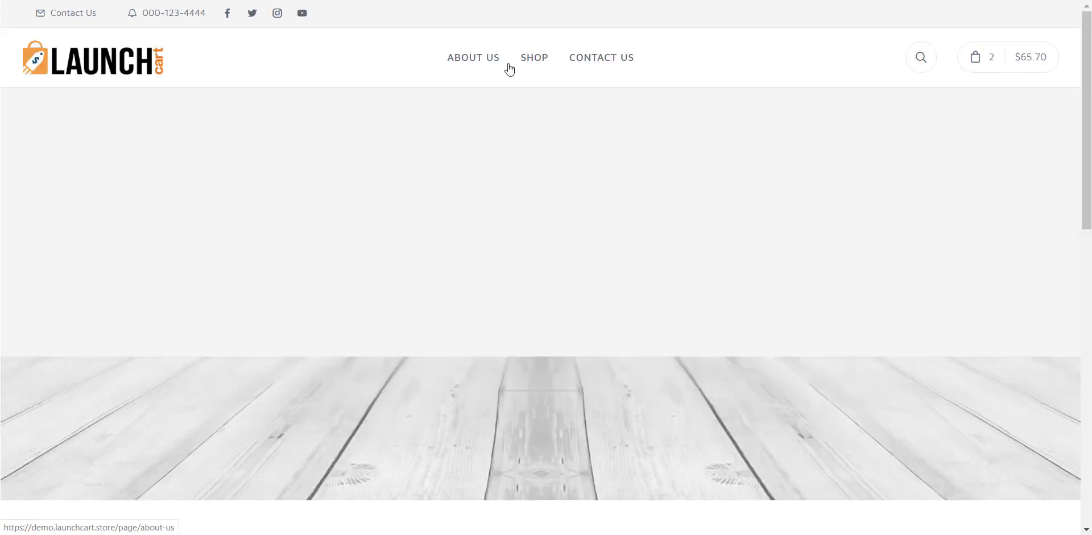
click(538, 60)
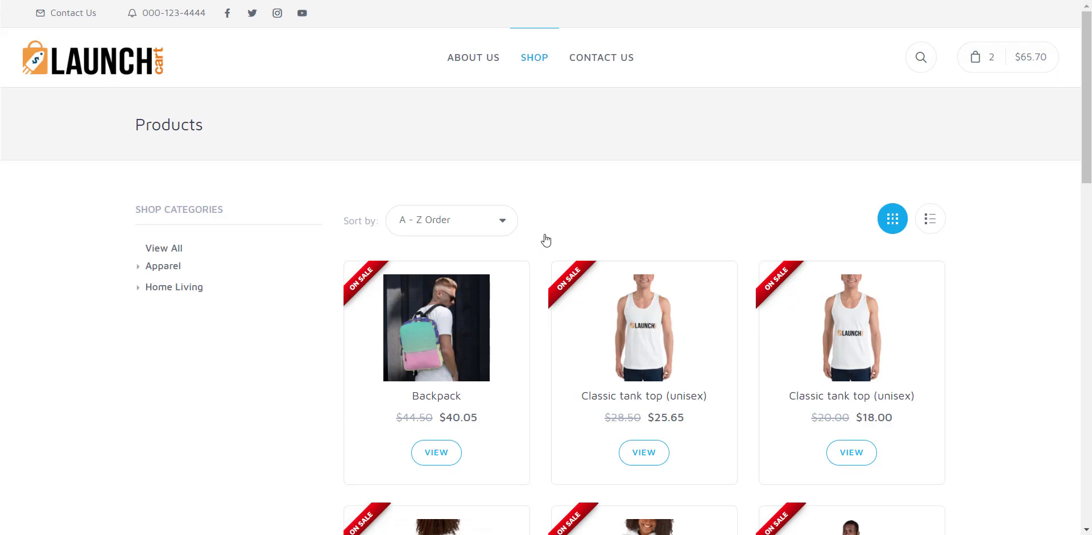
click(458, 306)
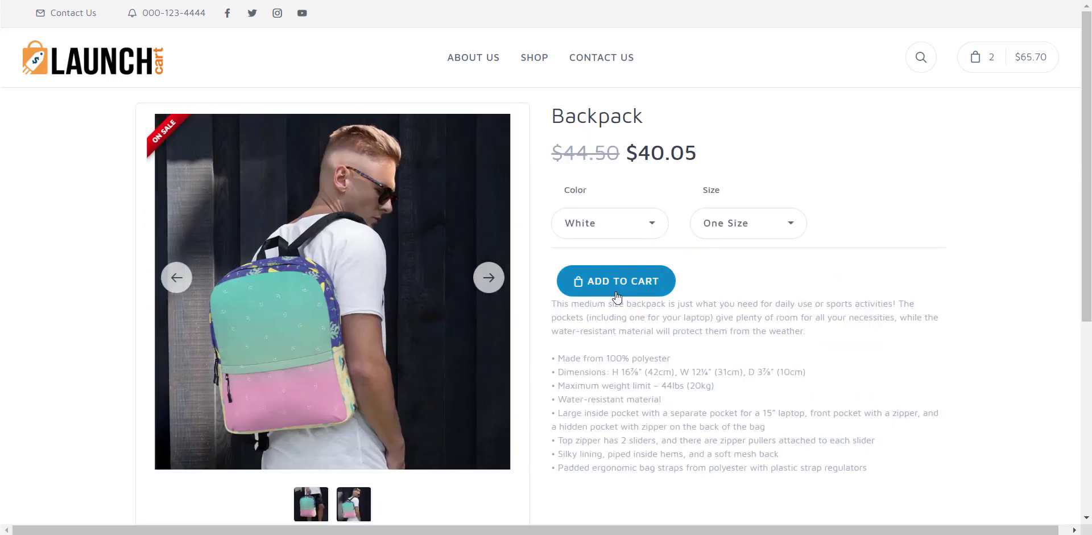
click(618, 297)
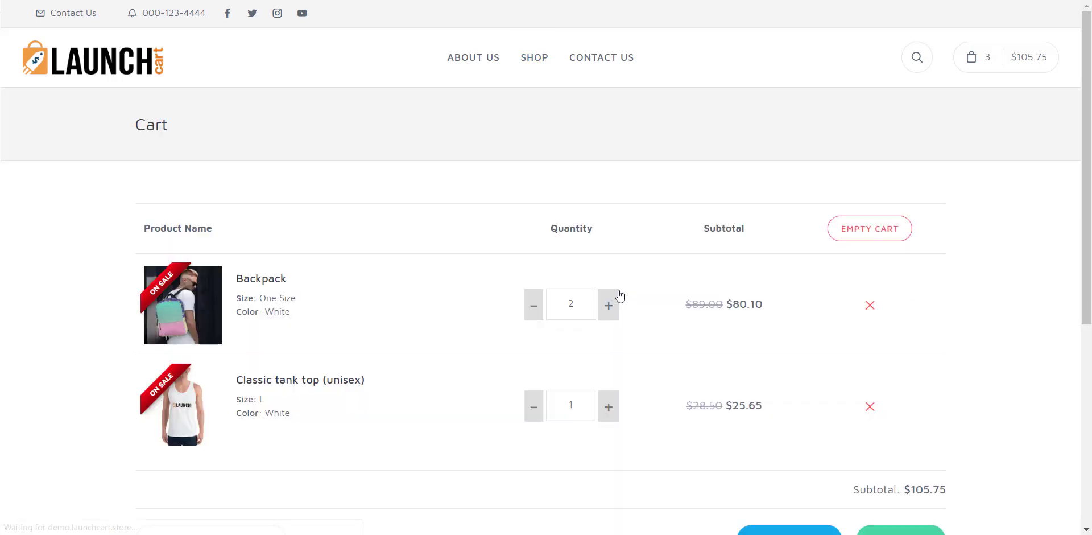
Proceed to checkout with the cart and enter the customer's email address for order confirmation
scroll(296, 375, down, 2)
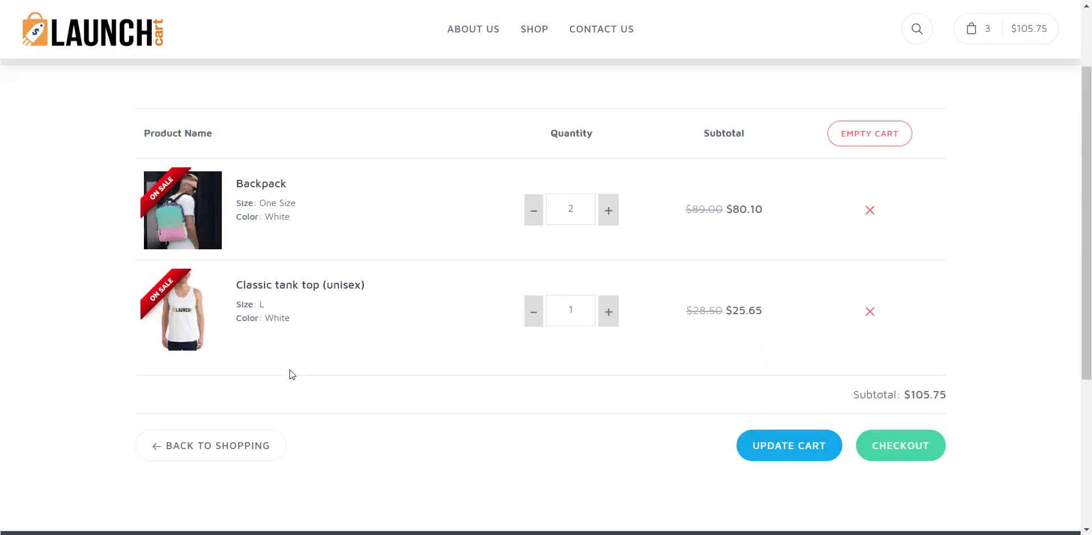
click(900, 452)
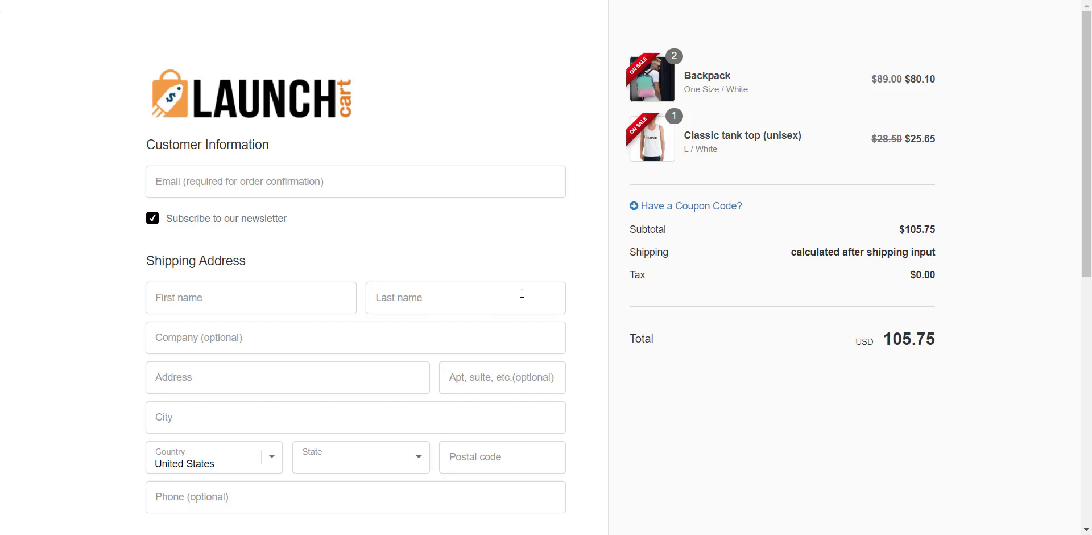
click(349, 182)
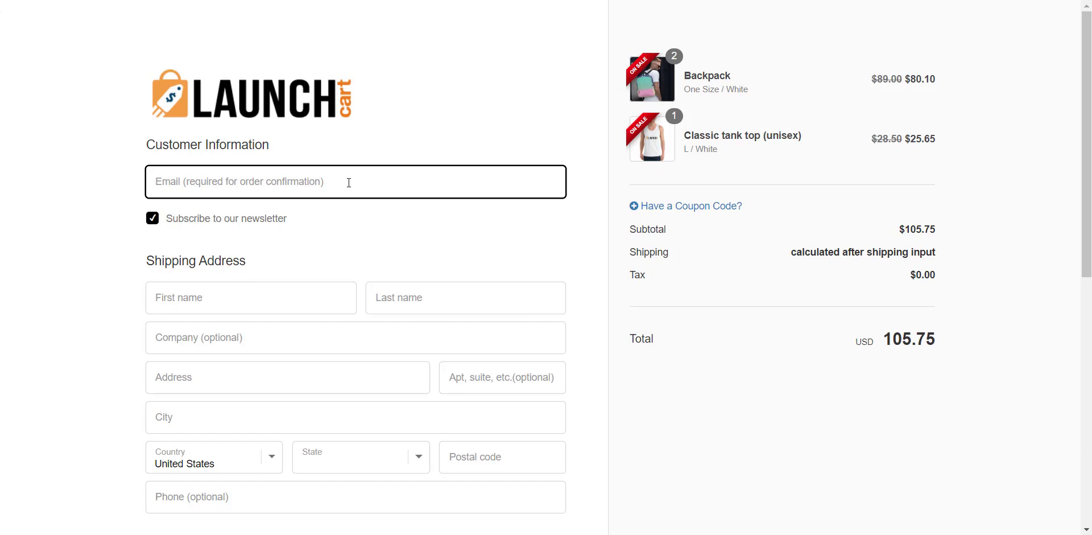
text(demo@)
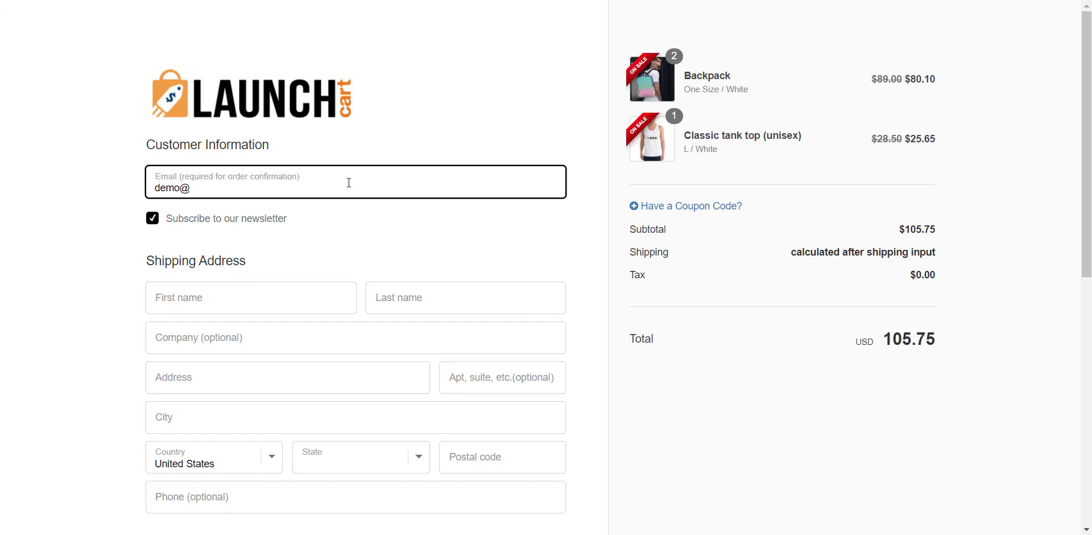
text(demo.com)
click(114, 269)
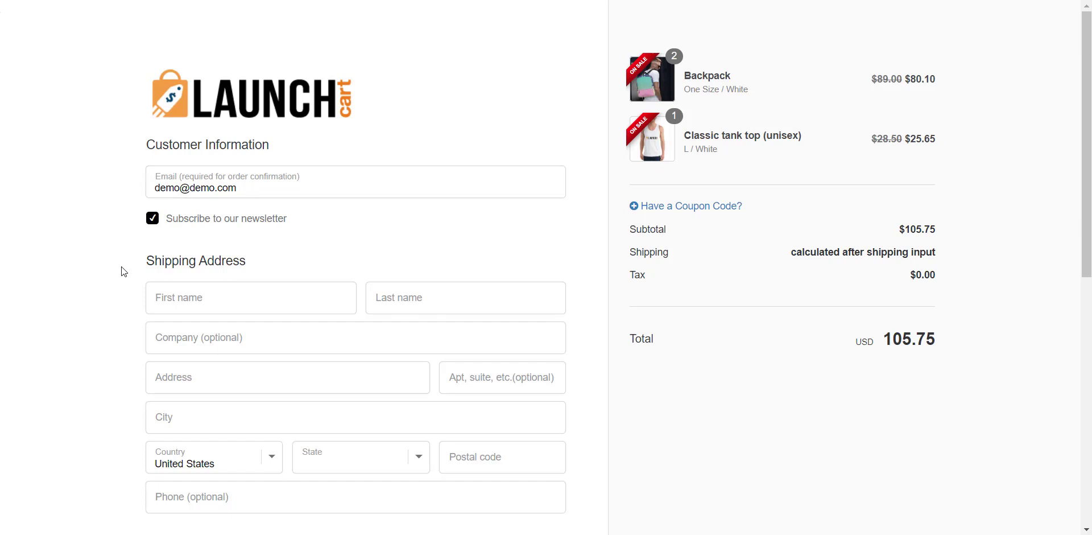
Return to the Abandoned Carts list in the store admin and reload it to check the newest cart's status
scroll(121, 266, down, 1)
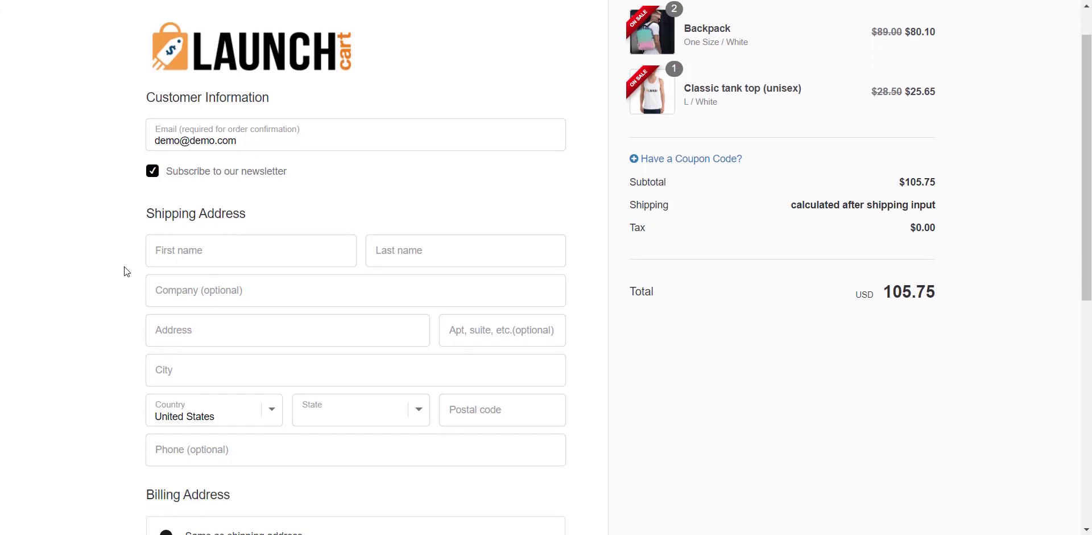
scroll(186, 239, down, 2)
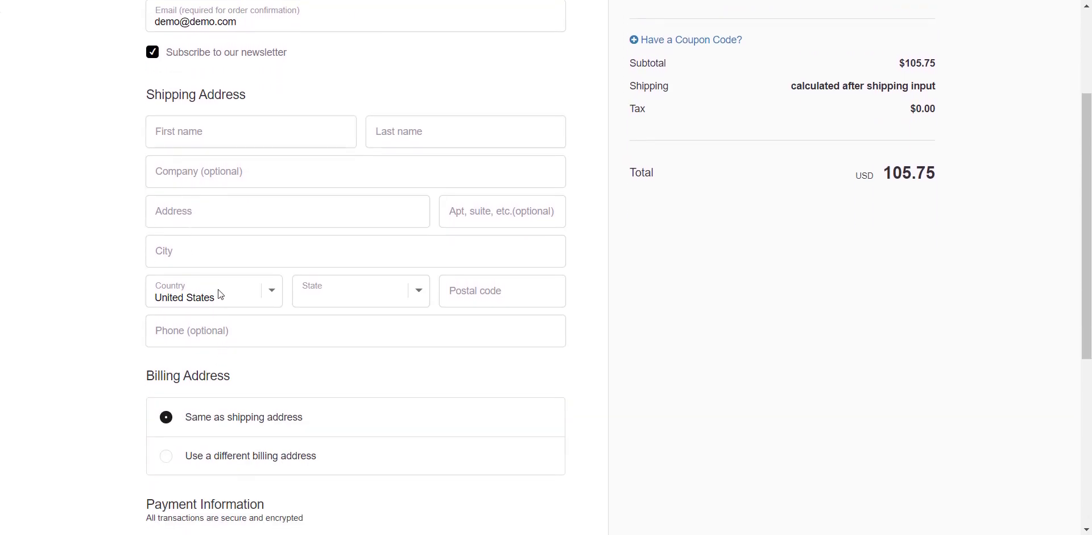
scroll(220, 214, up, 2)
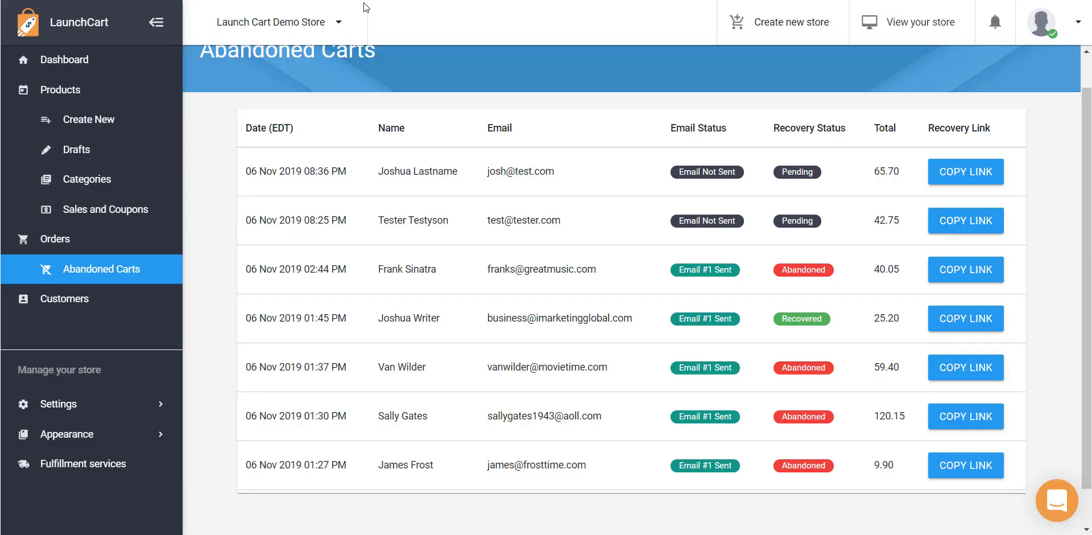
key(F5)
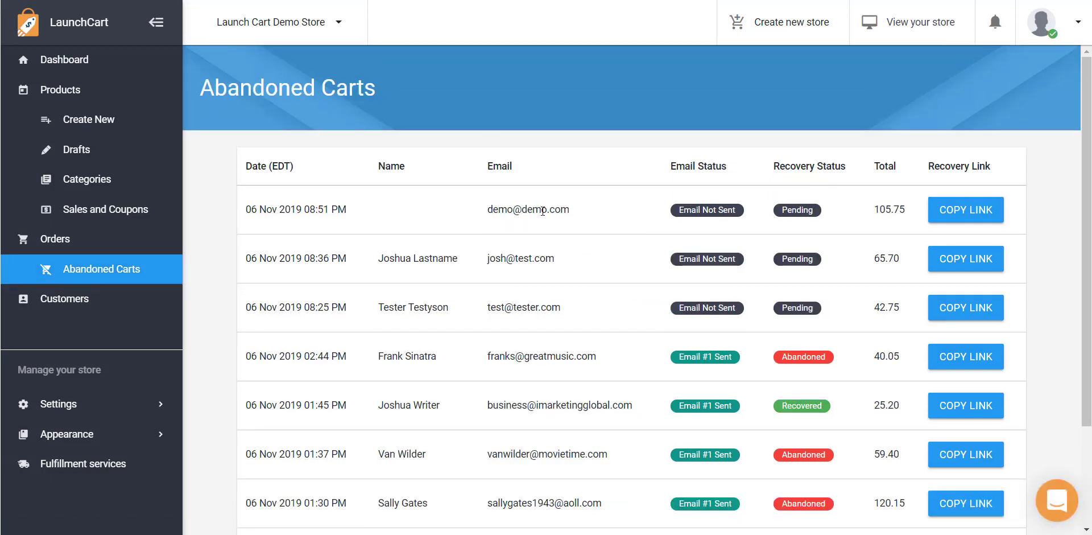
mouse_move(784, 209)
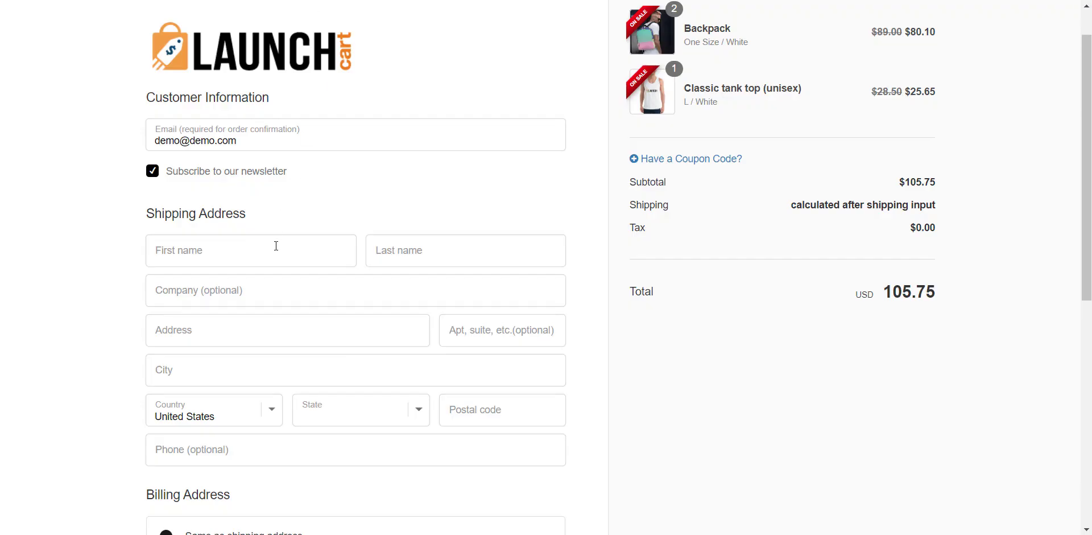
Enter the customer's first and last name in the checkout shipping form and set the company to Demo Inc
click(276, 246)
text(Demo)
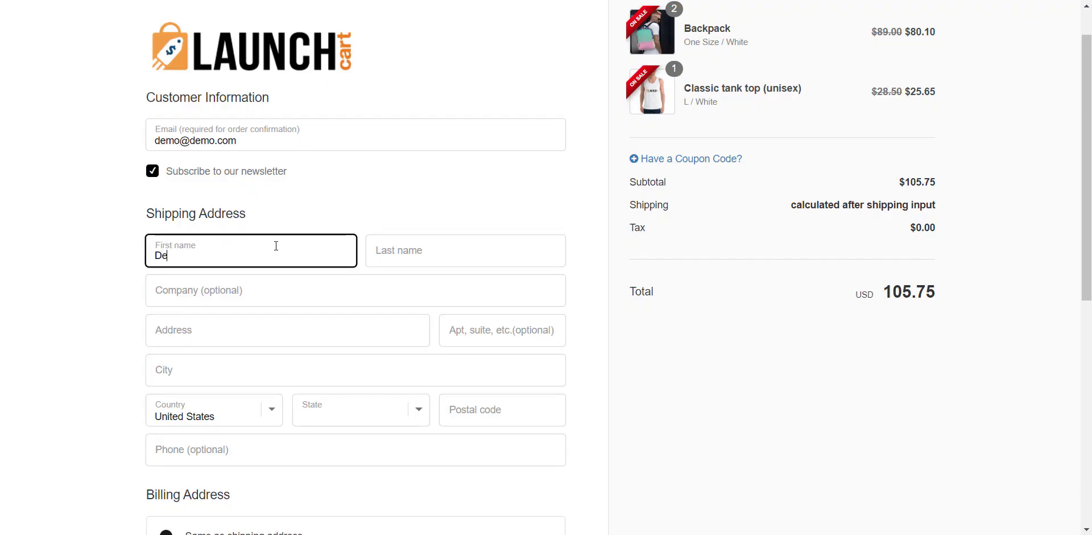
key(Tab)
text(USer)
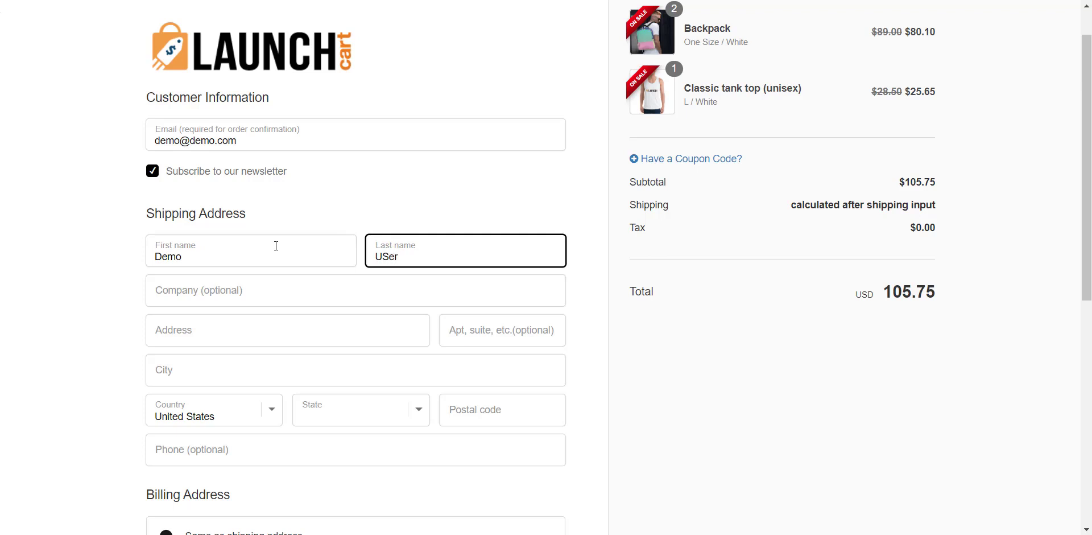
key(BackSpace)
key(BackSpace)
key(BackSpace)
text(ser)
click(260, 286)
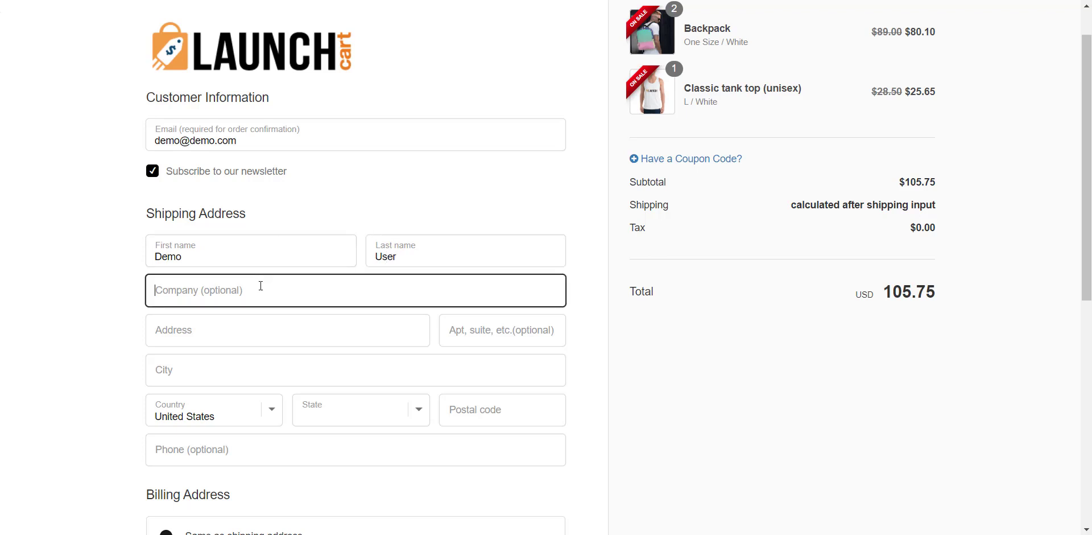
text(Demo Inc)
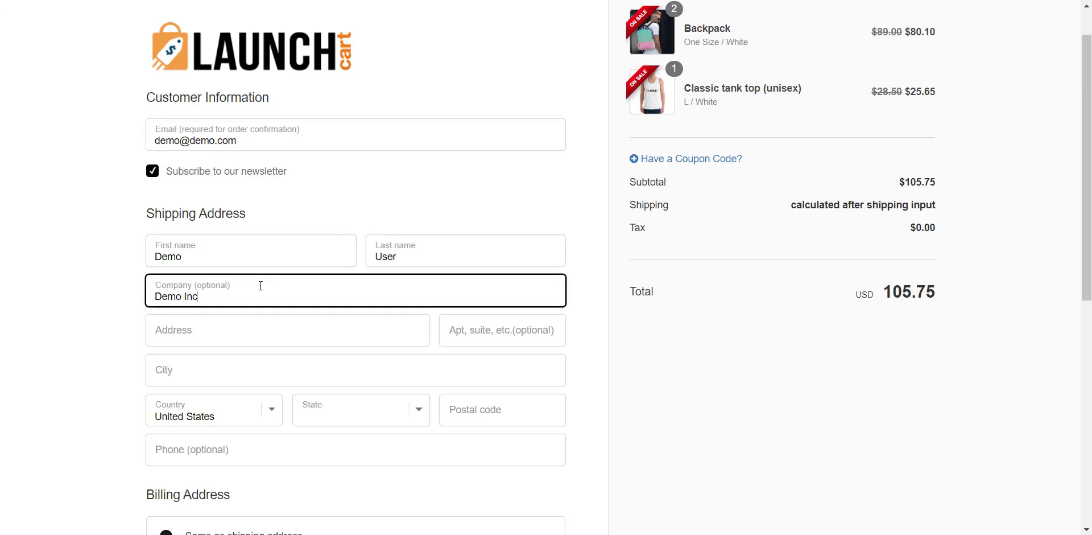
click(124, 215)
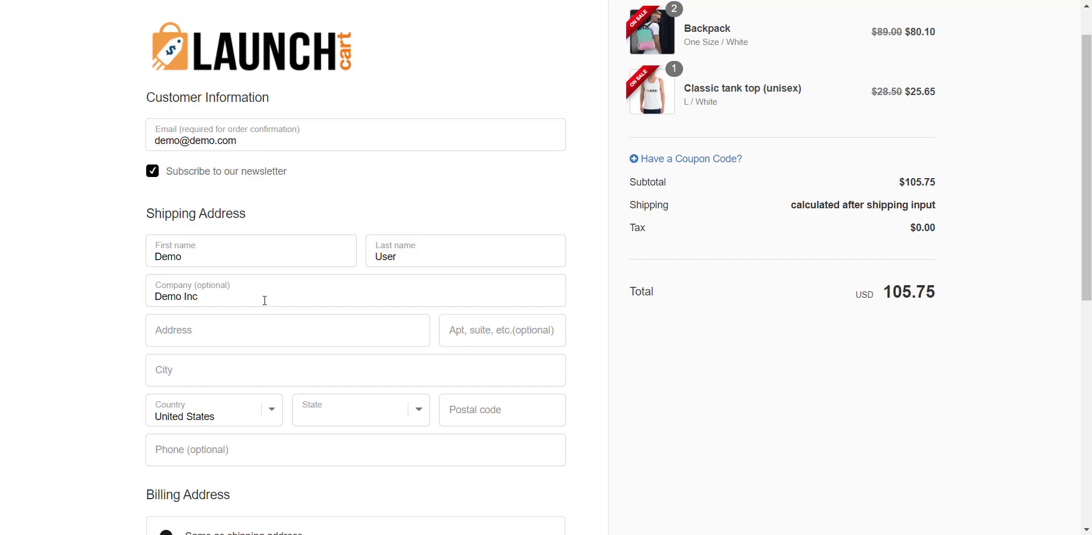
Fill in the shipping street address, city, state and postal code for the customer
click(236, 338)
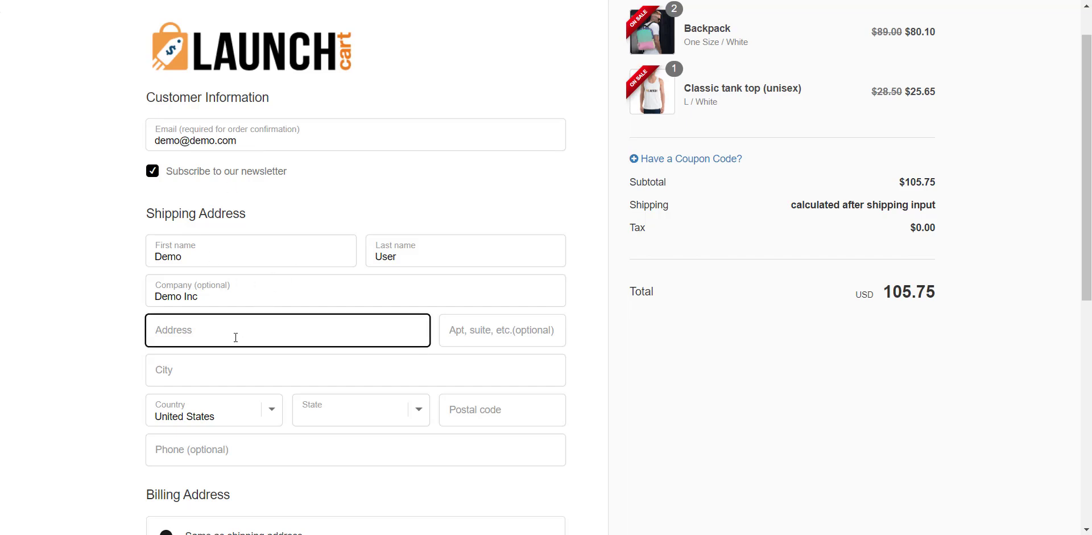
text(123 address)
key(Tab)
key(Tab)
text(s)
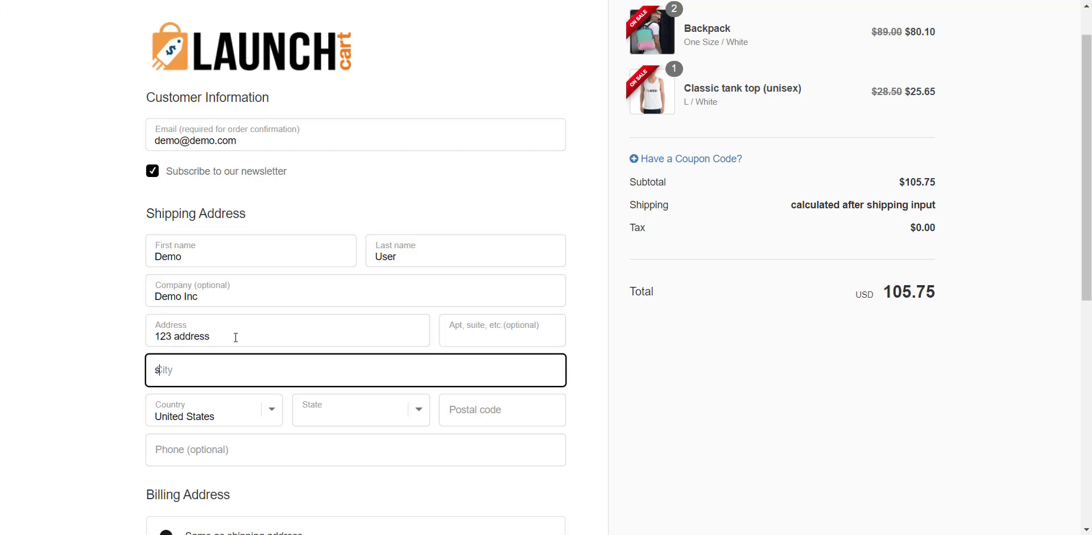
text(an diego)
key(Tab)
key(Tab)
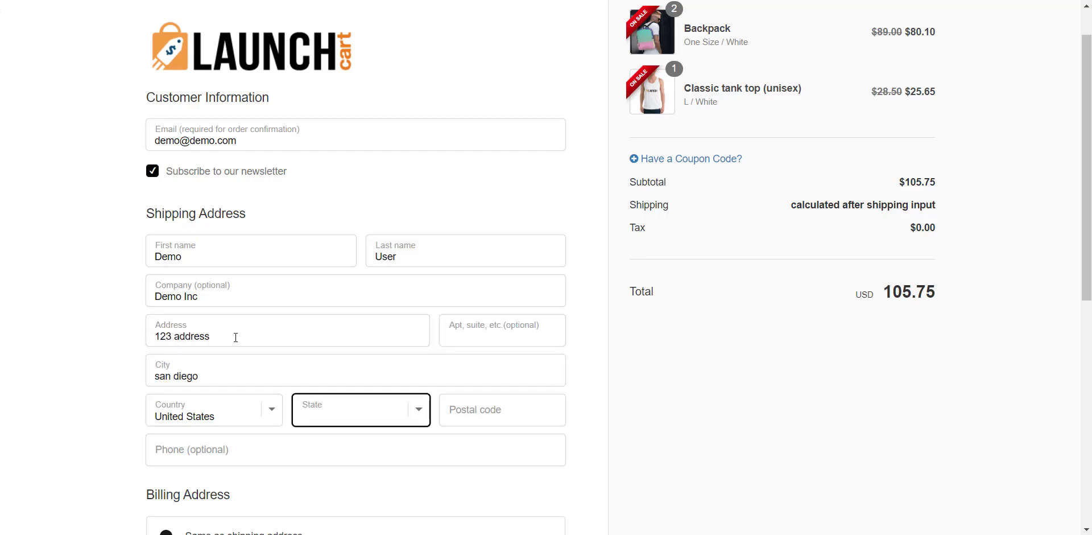
text(cal)
key(Tab)
text(92101)
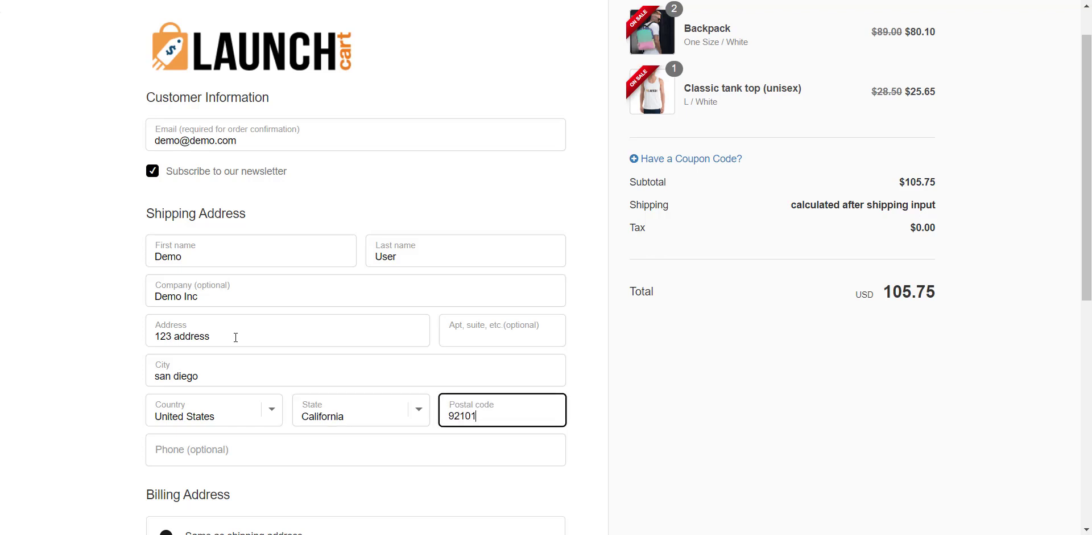
click(117, 312)
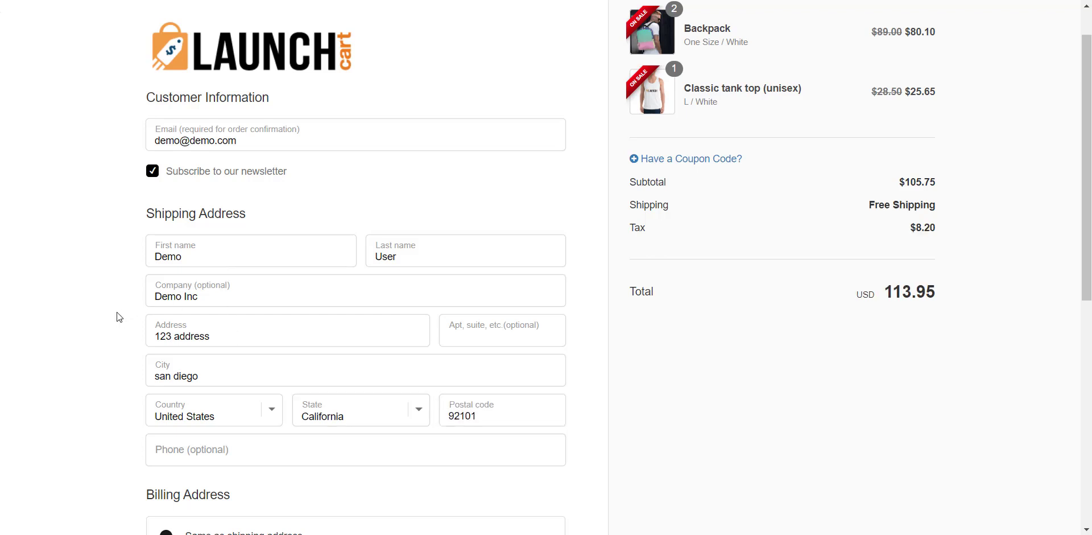
Look over the billing and payment sections of the checkout, leaving the purchase incomplete
scroll(118, 314, down, 2)
scroll(116, 311, down, 5)
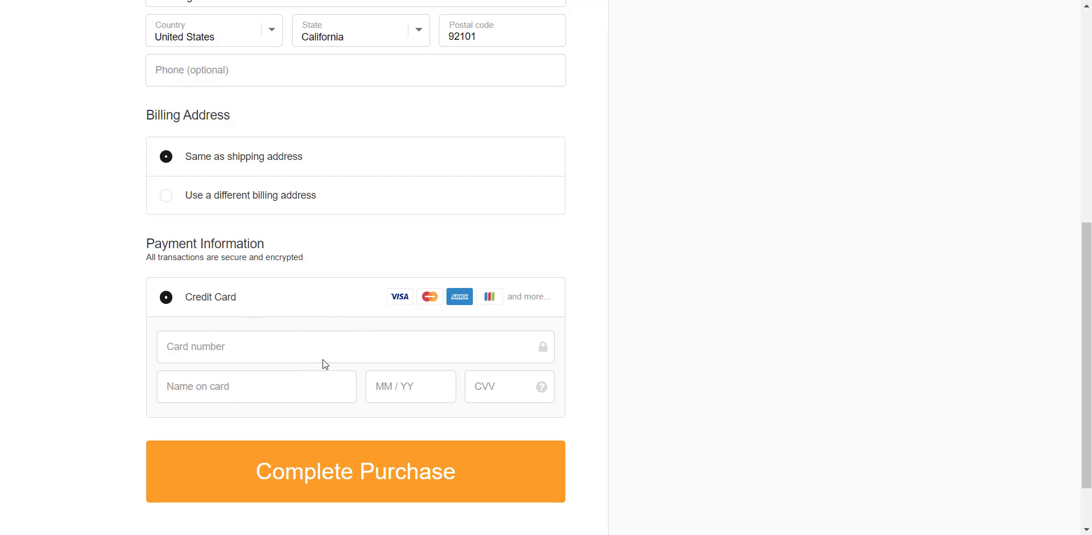
scroll(323, 360, up, 5)
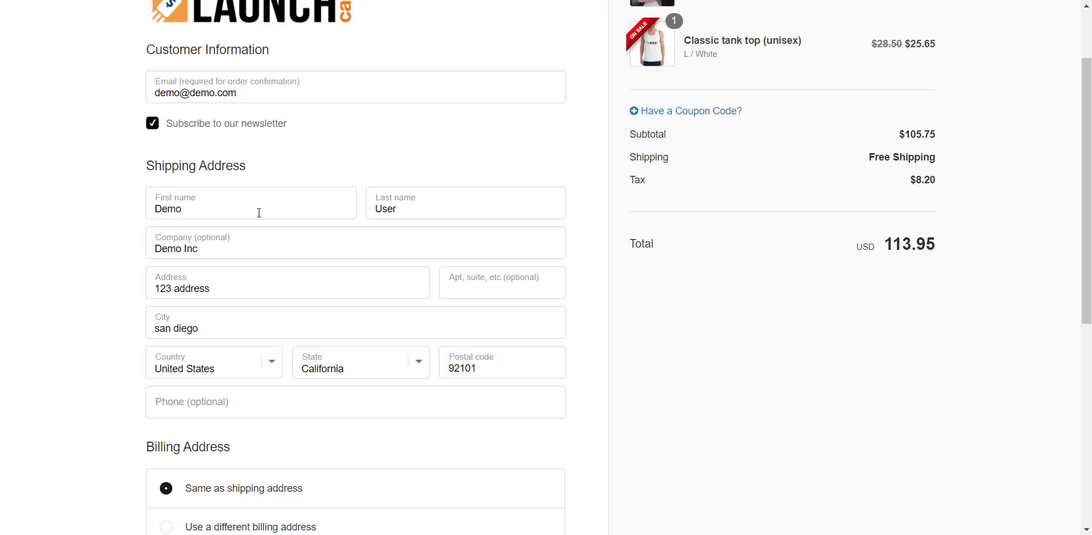
scroll(577, 381, up, 2)
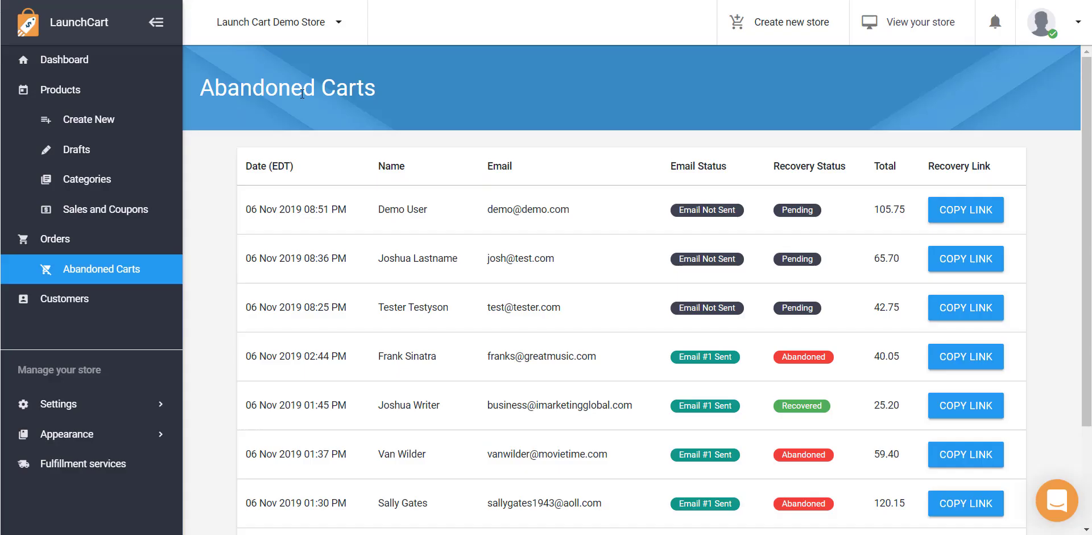
Examine the newest abandoned cart's customer details, recovery status and total in the admin list, and expand the store settings
drag(249, 209, 605, 209)
click(832, 211)
click(91, 407)
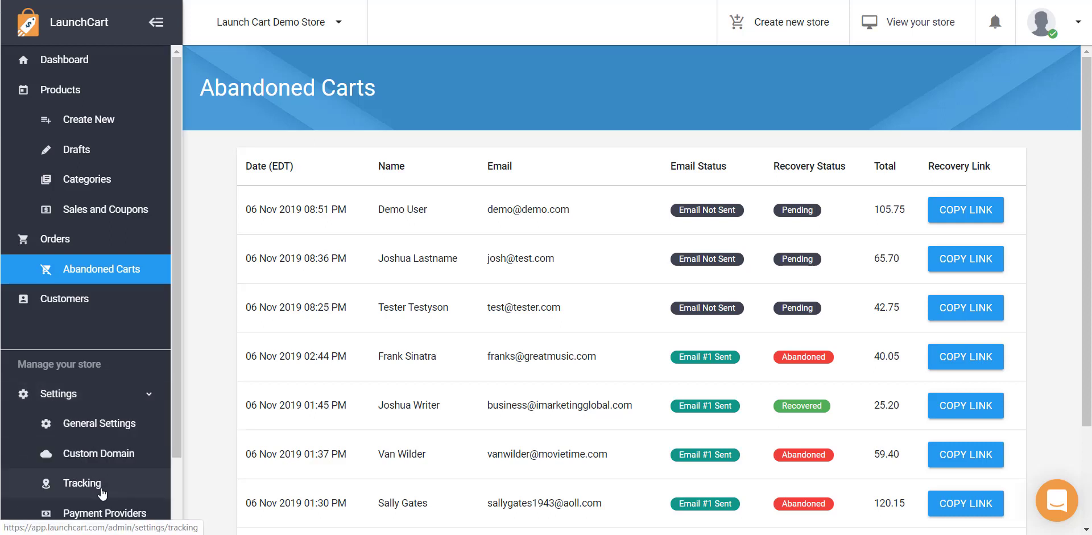
scroll(103, 501, down, 2)
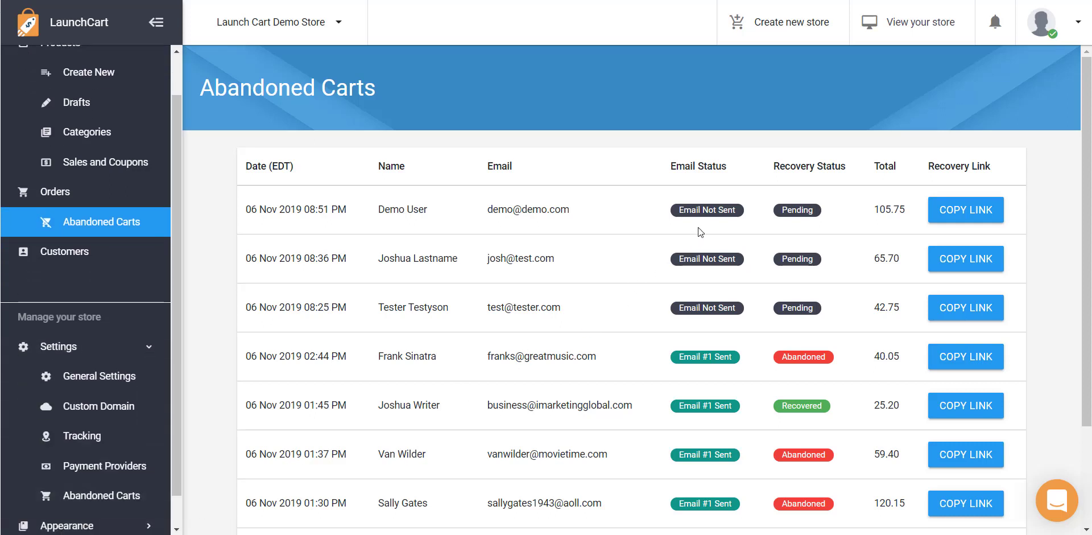
mouse_move(784, 212)
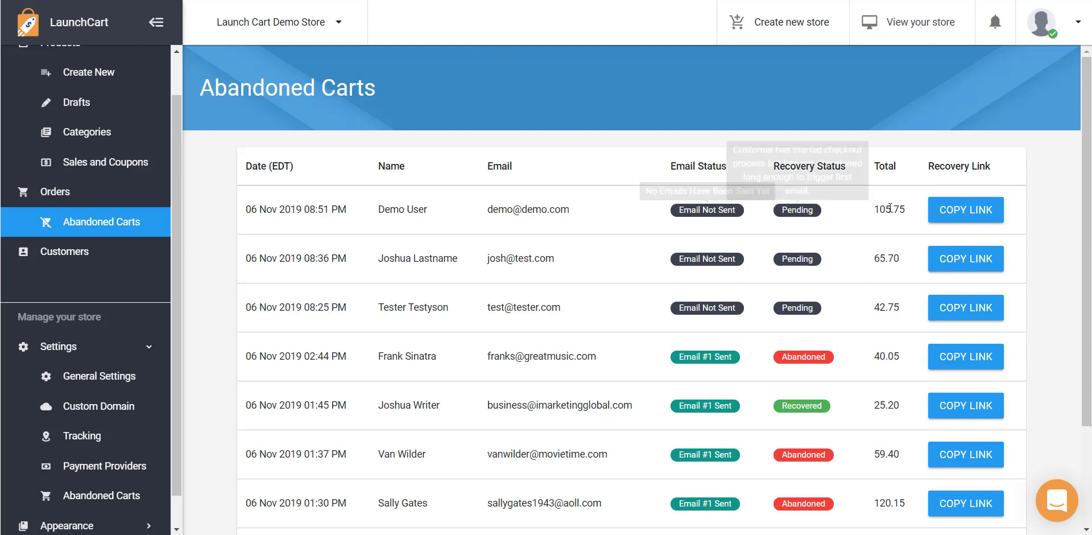
mouse_move(891, 208)
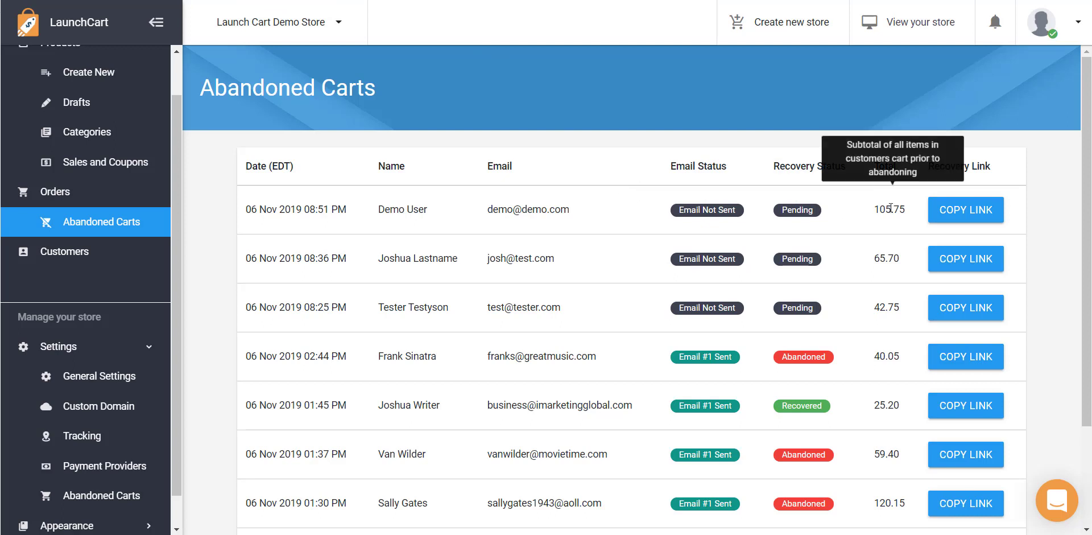
Copy the newest abandoned cart's recovery link and open it in the browser
click(965, 216)
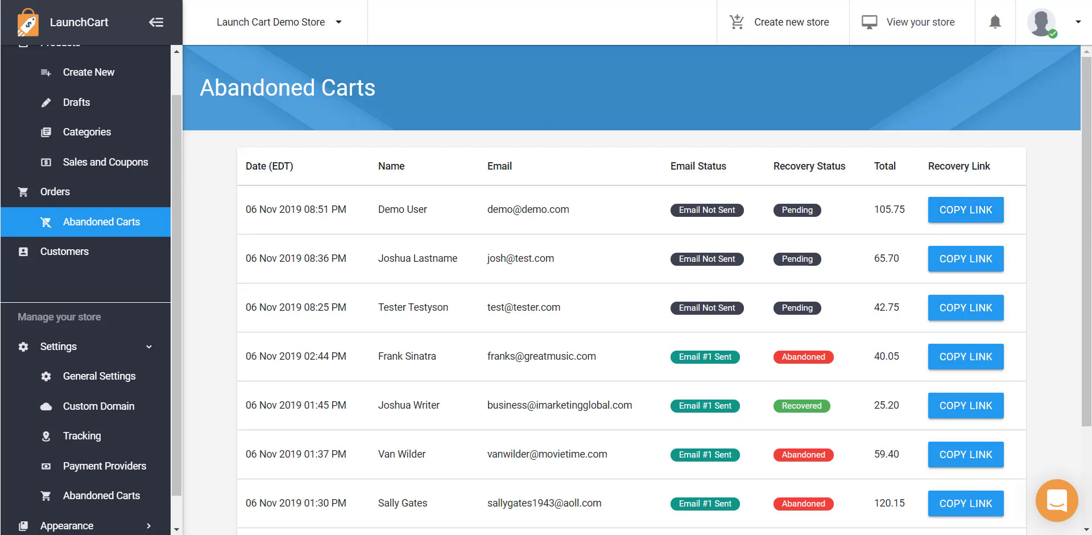
right_click(328, 1)
click(381, 99)
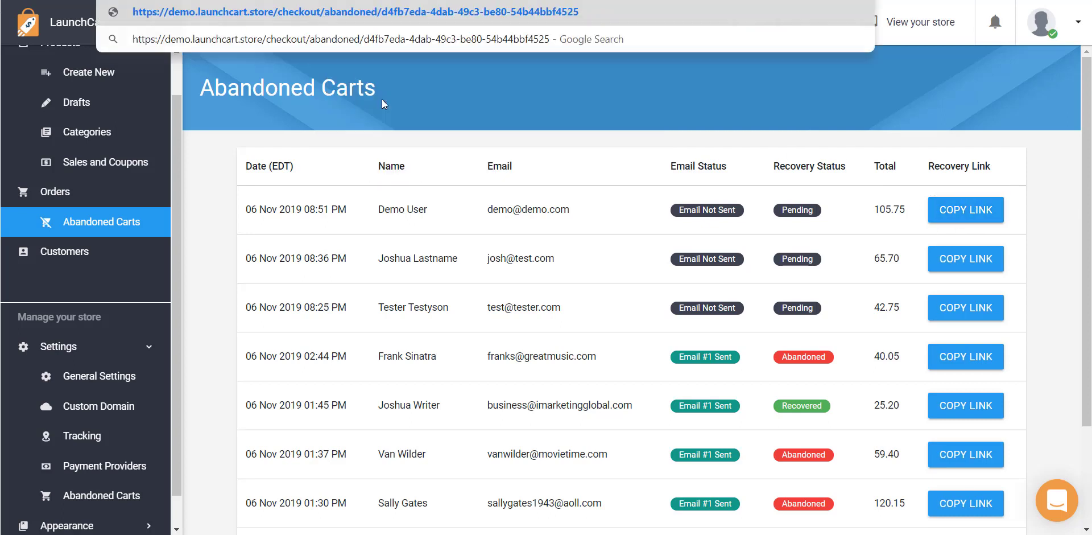
key(Return)
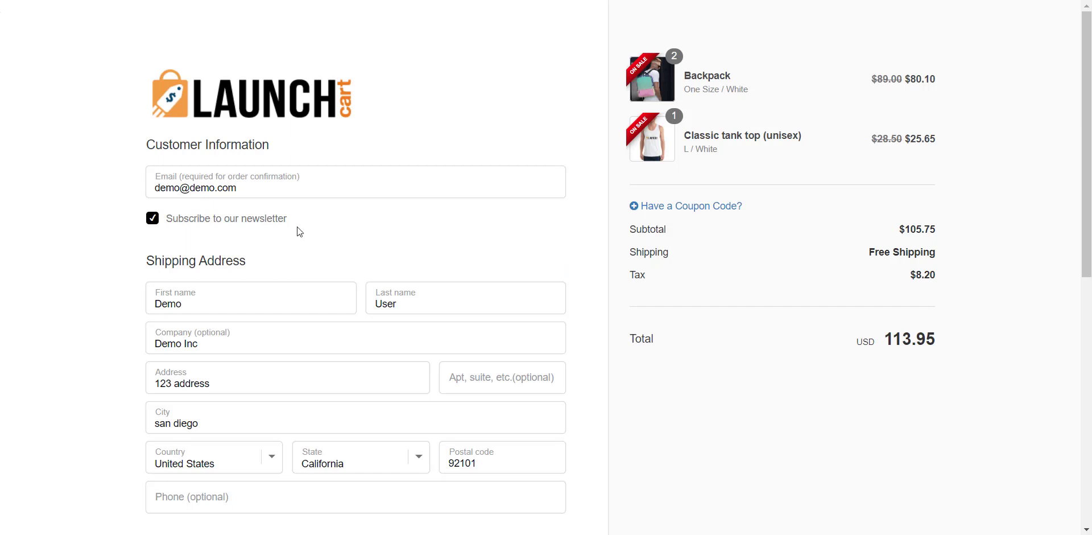
Review the recovered checkout's customer, shipping, billing and payment sections
scroll(264, 254, down, 2)
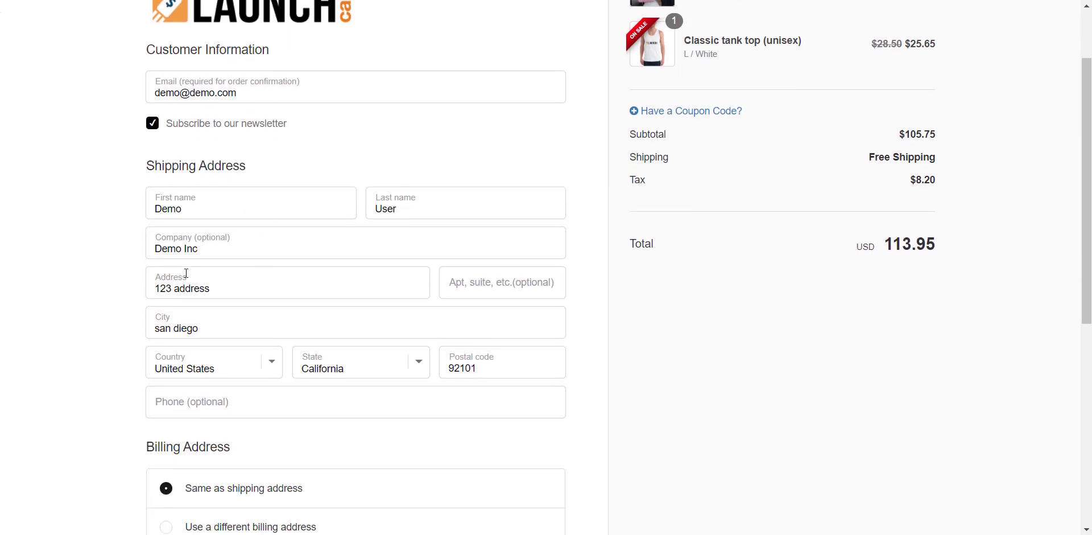
scroll(300, 268, down, 6)
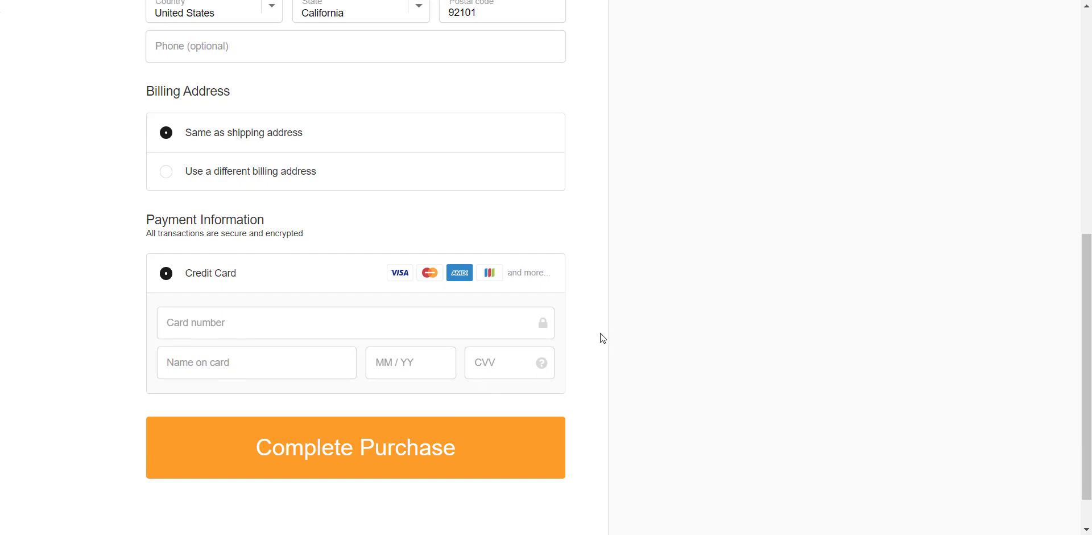
scroll(600, 333, up, 8)
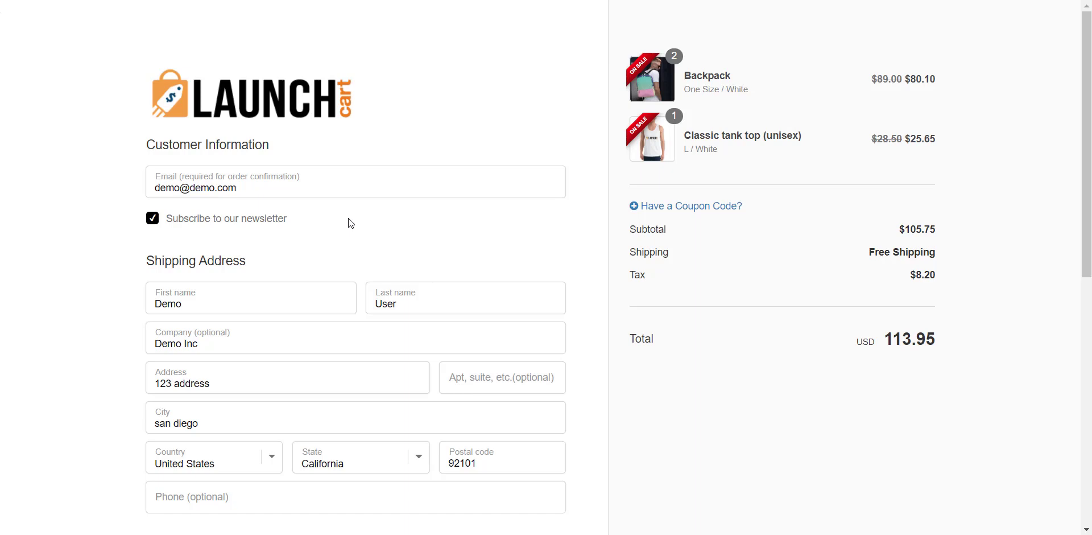
Return to the store admin and open the Abandoned Cart email settings
click(23, 1)
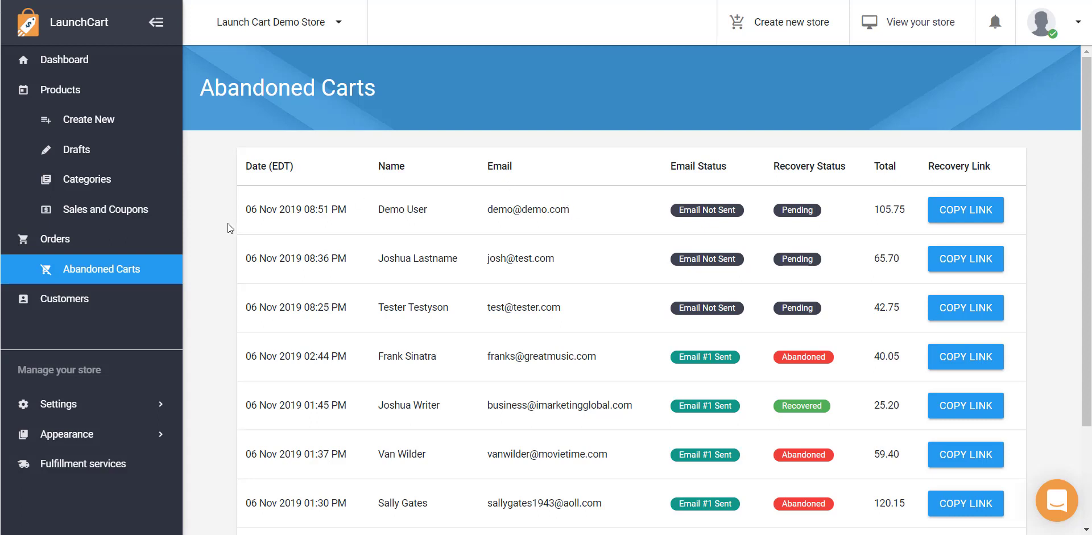
scroll(231, 223, down, 1)
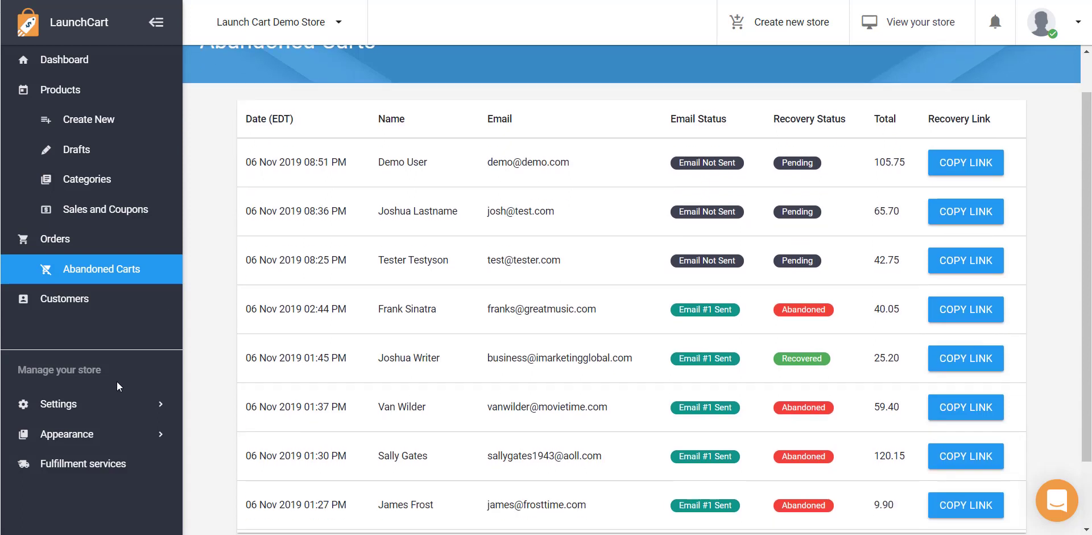
click(97, 409)
scroll(97, 405, down, 2)
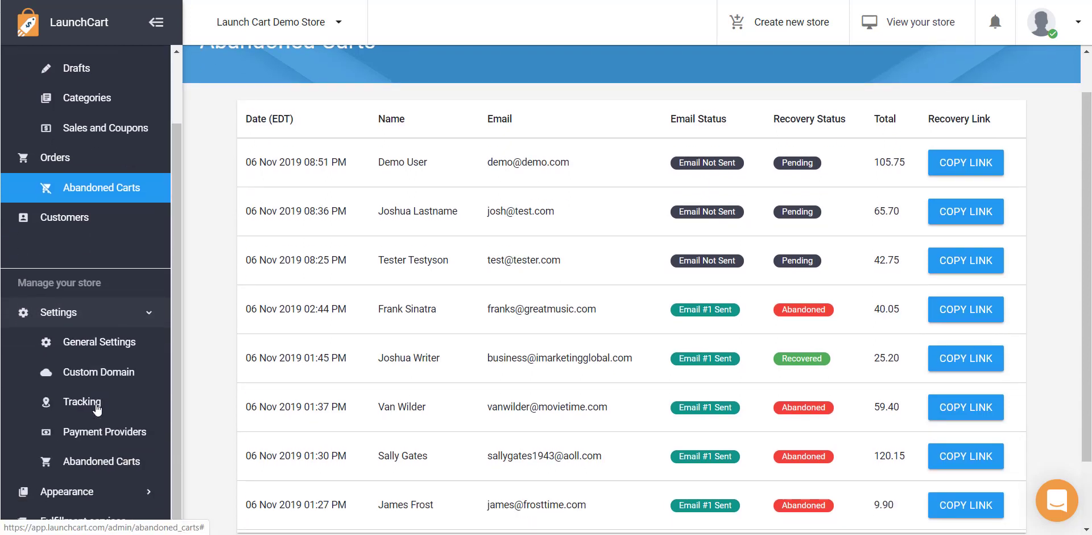
click(90, 464)
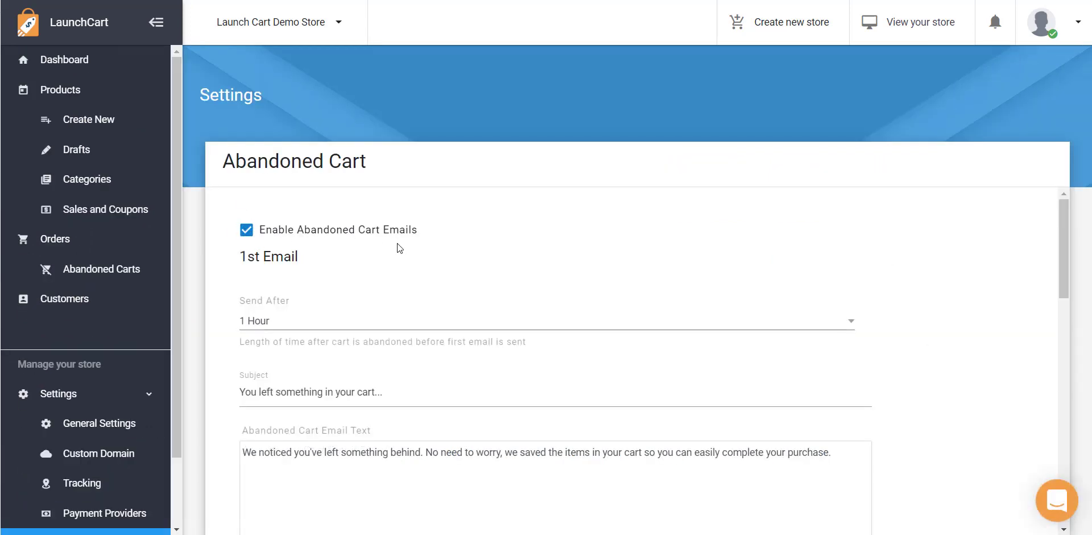
Examine the first abandoned cart email's send delay, subject and body text
scroll(392, 244, down, 2)
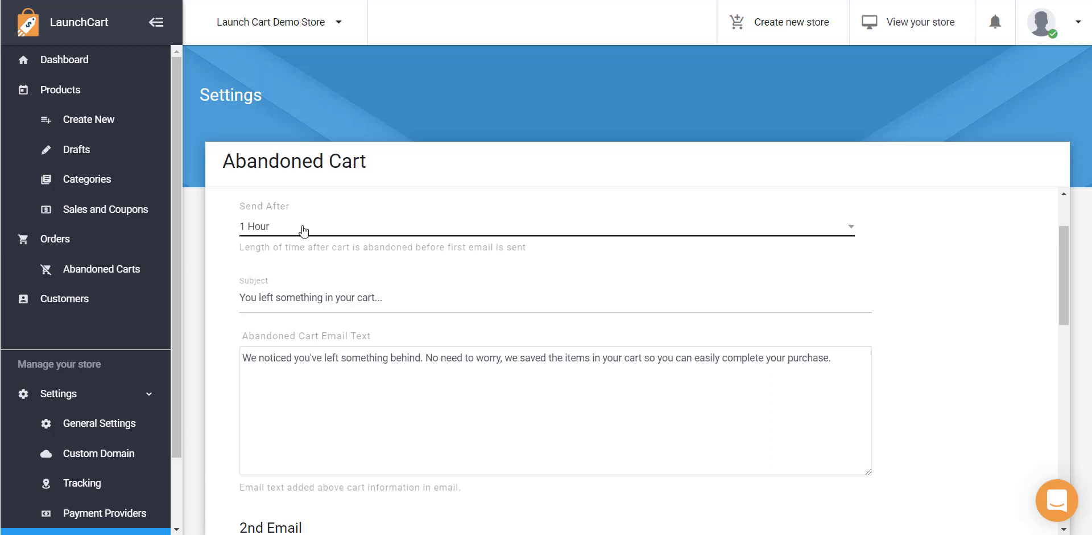
click(320, 296)
click(317, 353)
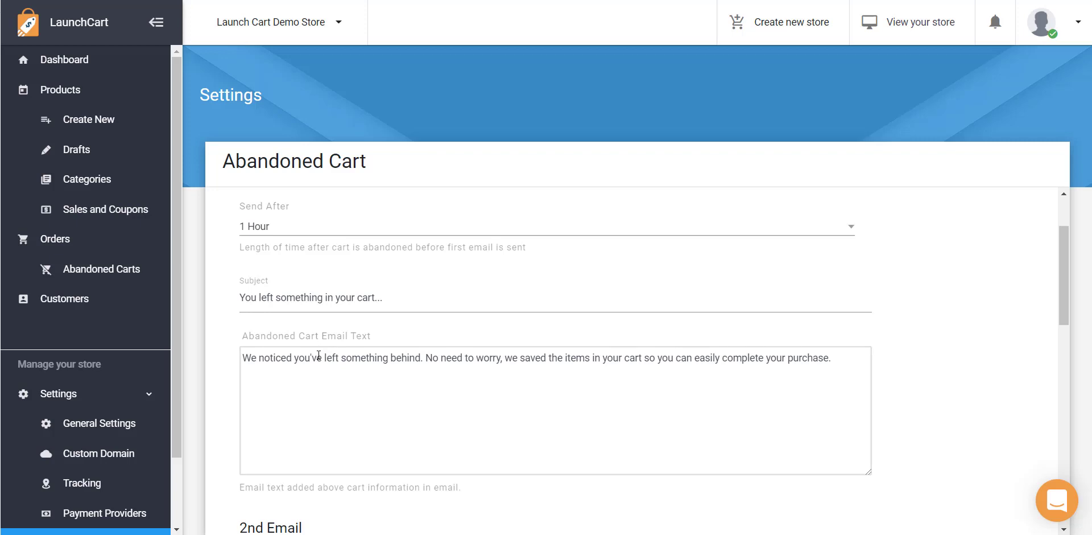
scroll(317, 354, up, 2)
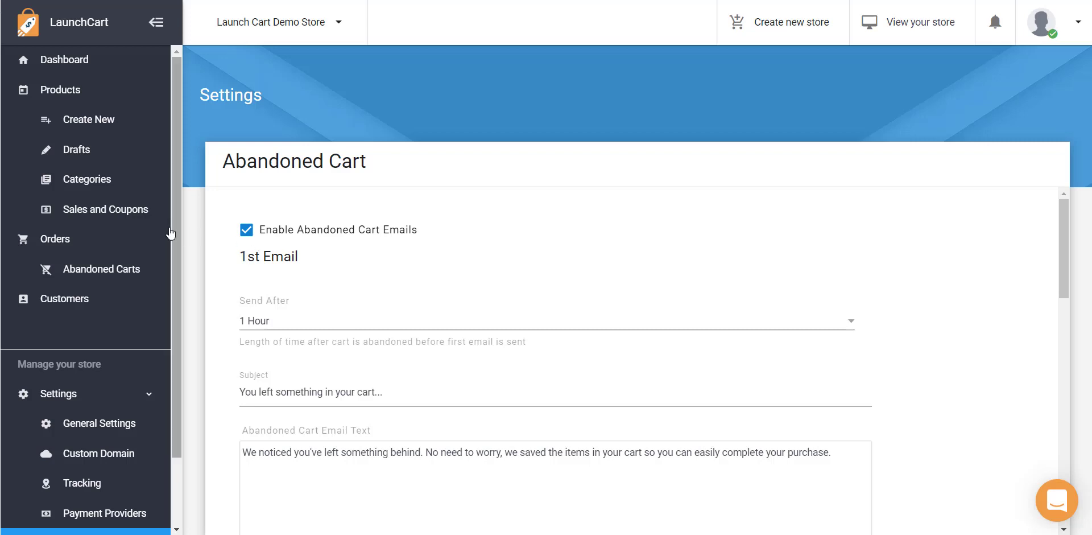
Return to the Abandoned Carts list and check the meaning of the Abandoned and Recovered statuses
click(94, 272)
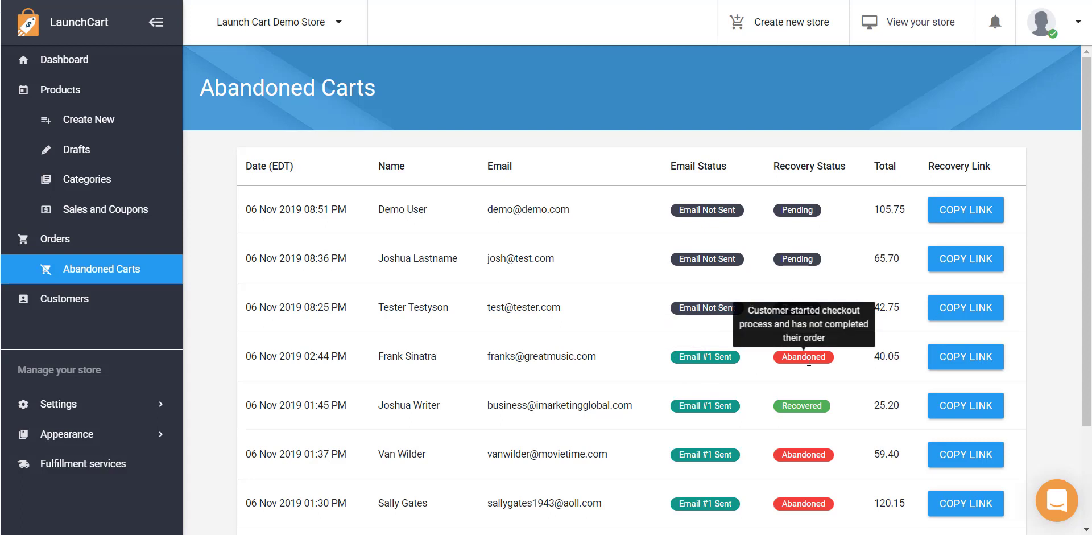
mouse_move(805, 402)
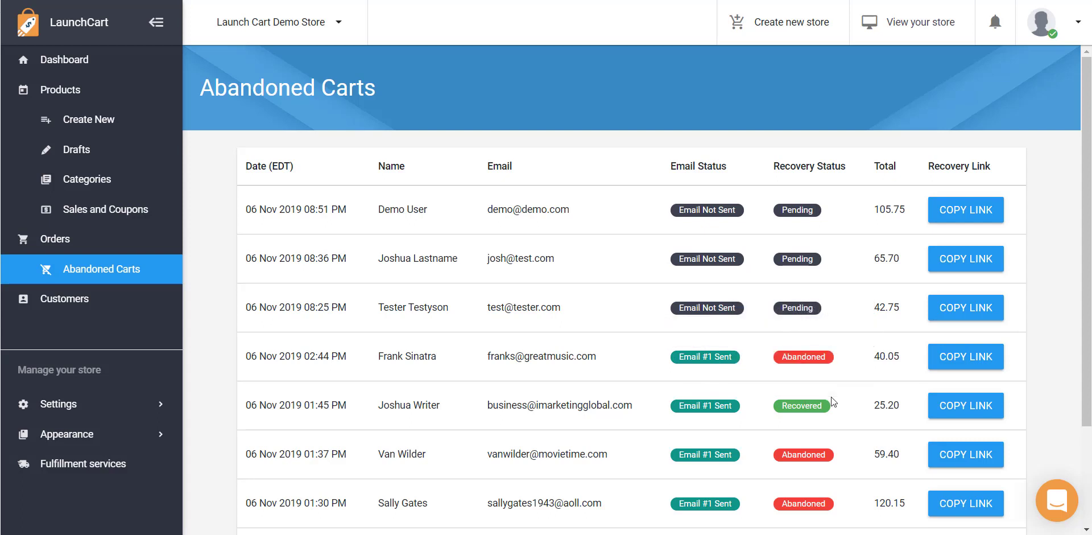